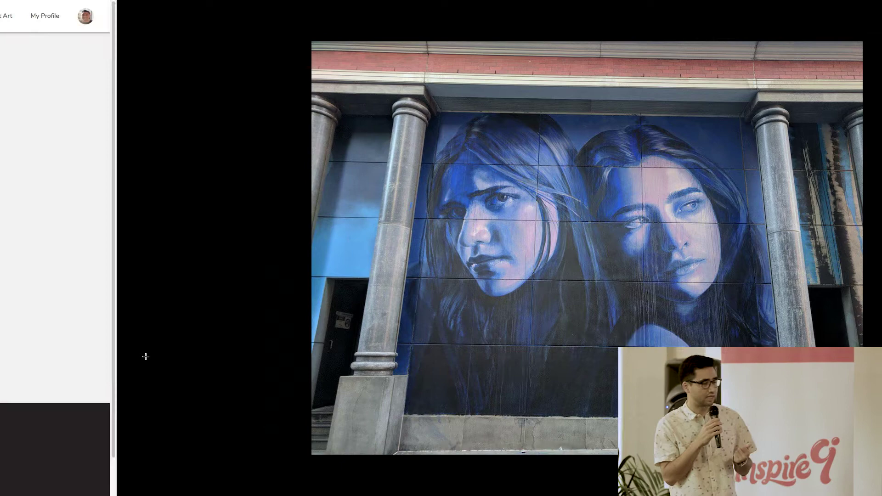
- Leave the slide and reload the Graffic homepage to browse Most Popular Street Art
{"action": "key", "text": "ctrl+Left"}
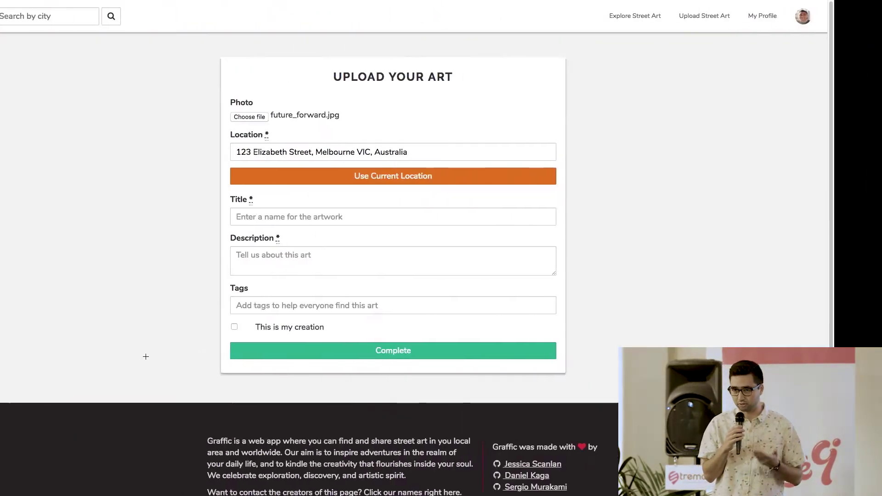
{"action": "key", "text": "super+r"}
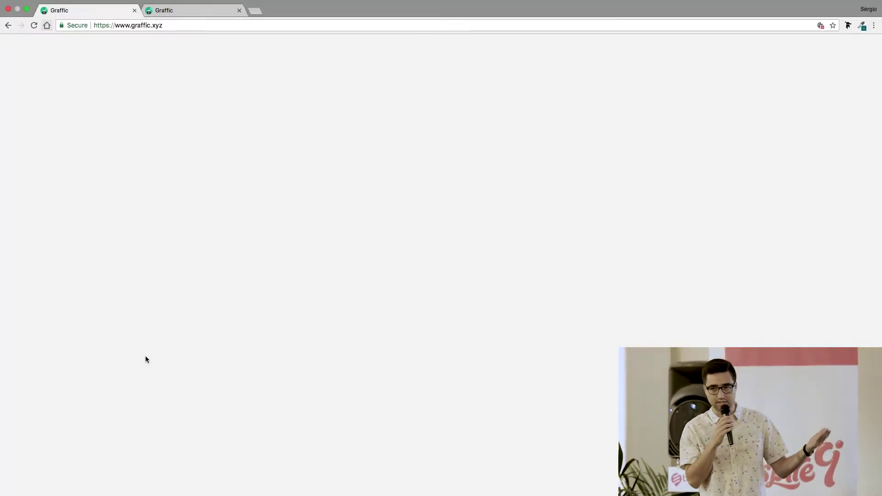
{"action": "scroll", "coordinate": [145, 359], "scroll_direction": "down", "scroll_amount": 4}
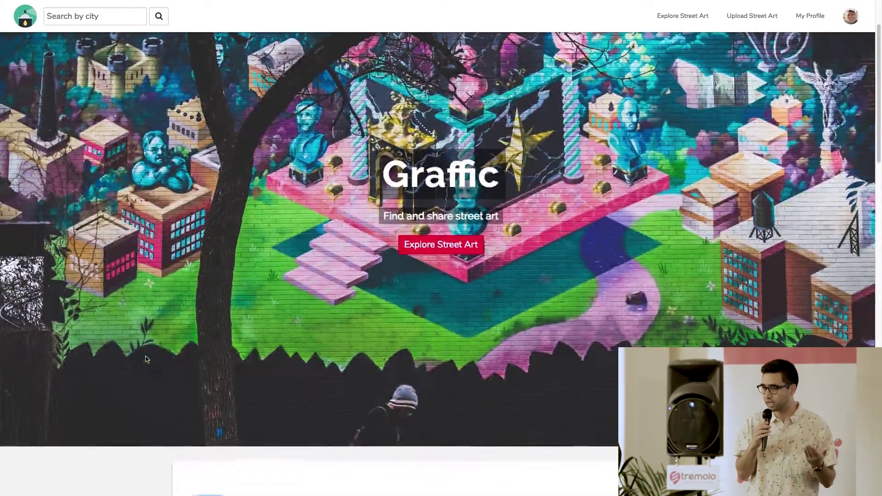
{"action": "scroll", "coordinate": [145, 359], "scroll_direction": "down", "scroll_amount": 4}
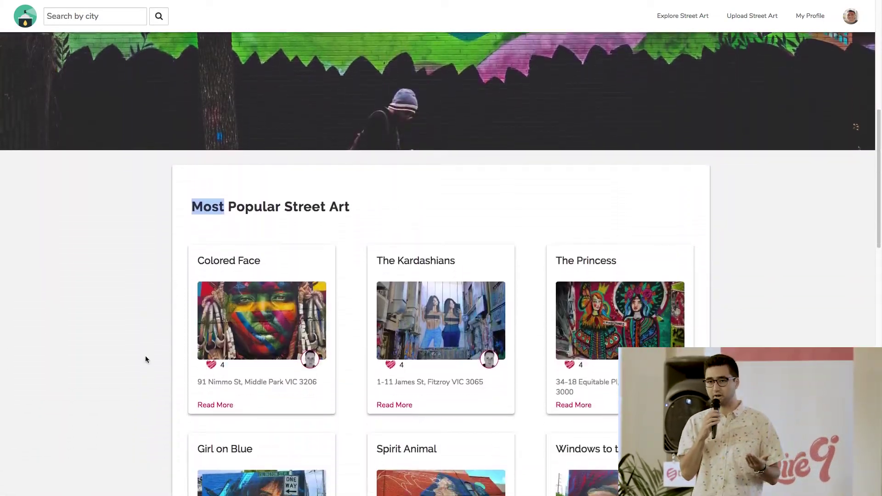
- Select the Search by city box and scroll further through the popular artworks
{"action": "left_click", "coordinate": [102, 17]}
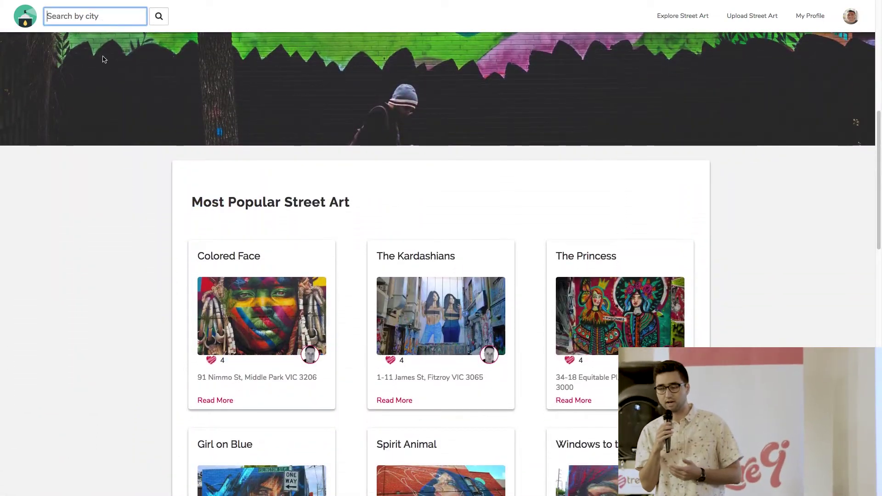
{"action": "scroll", "coordinate": [103, 252], "scroll_direction": "down", "scroll_amount": 3}
{"action": "scroll", "coordinate": [103, 251], "scroll_direction": "down", "scroll_amount": 4}
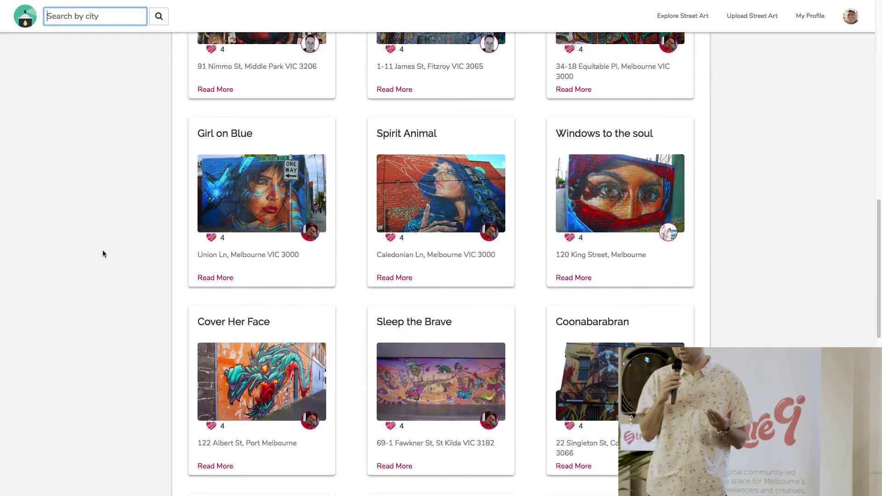
- Search Graffic for the city 'melbourne' and scroll through its 16 results
{"action": "type", "text": "M"}
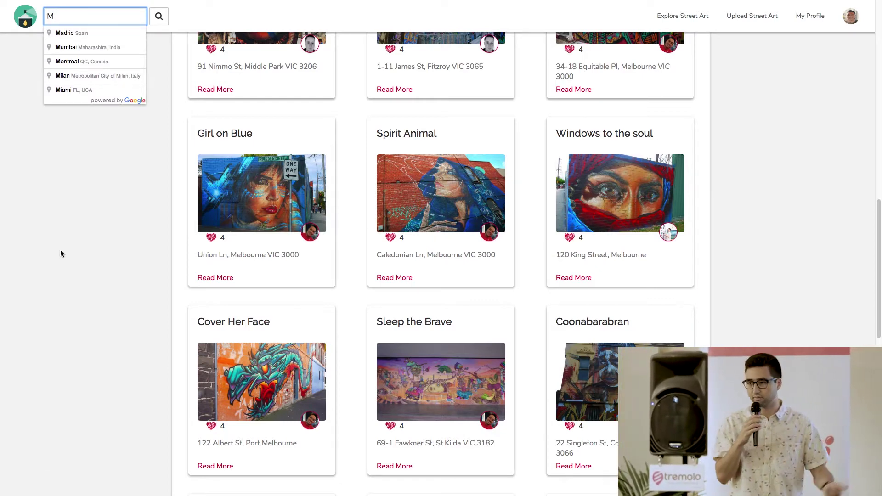
{"action": "key", "text": "BackSpace"}
{"action": "type", "text": "melbourne"}
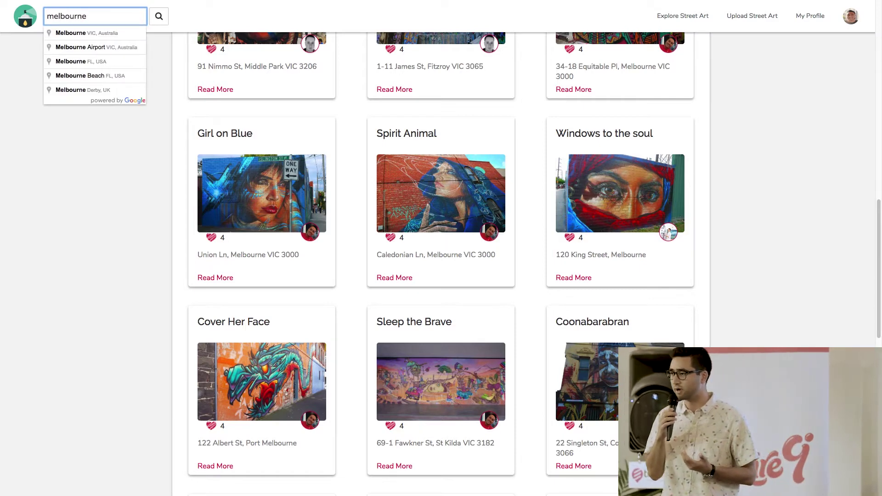
{"action": "key", "text": "Return"}
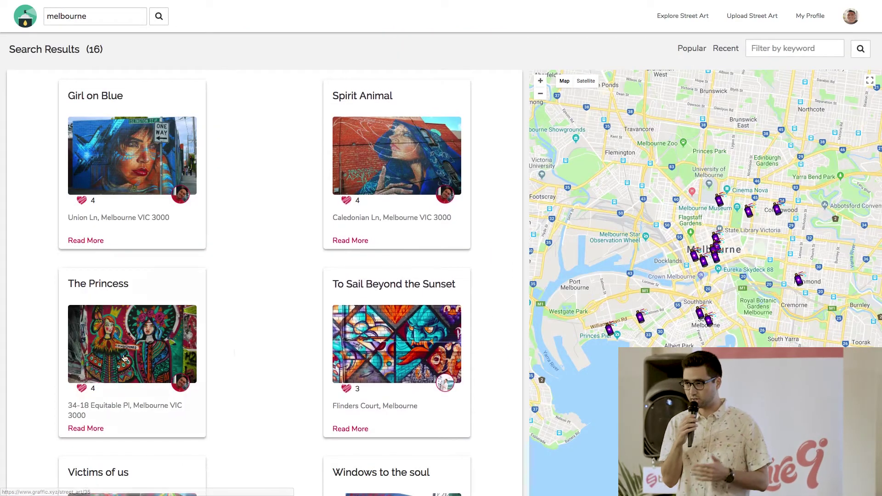
{"action": "scroll", "coordinate": [702, 283], "scroll_direction": "down", "scroll_amount": 2}
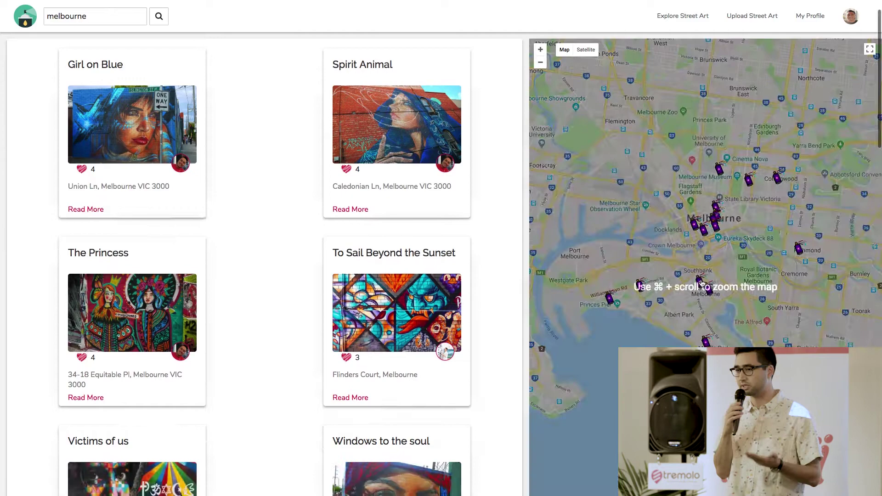
{"action": "scroll", "coordinate": [480, 347], "scroll_direction": "down", "scroll_amount": 5}
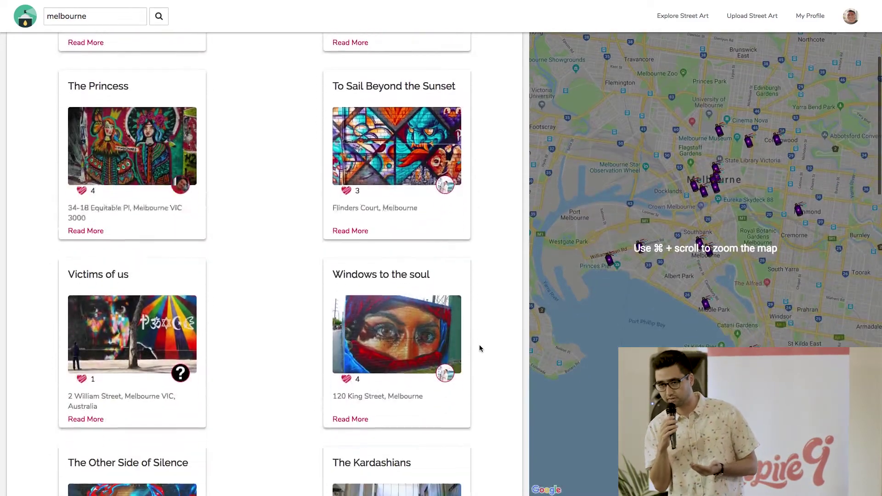
{"action": "scroll", "coordinate": [479, 347], "scroll_direction": "down", "scroll_amount": 2}
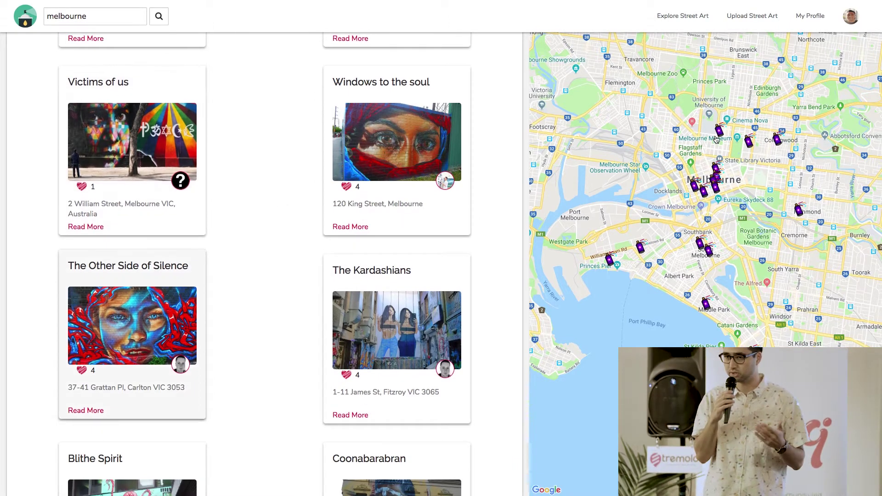
- Open the Windows to the soul artwork page and scroll down its details
{"action": "left_click", "coordinate": [405, 166]}
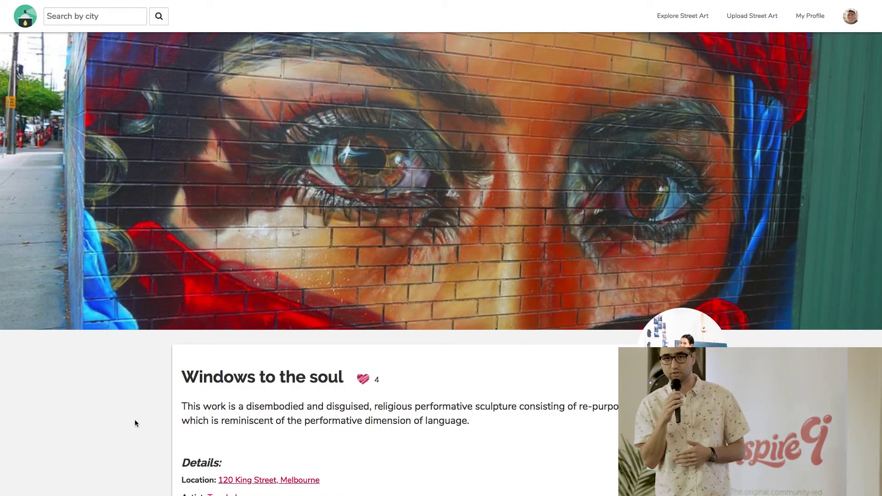
{"action": "scroll", "coordinate": [134, 420], "scroll_direction": "down", "scroll_amount": 5}
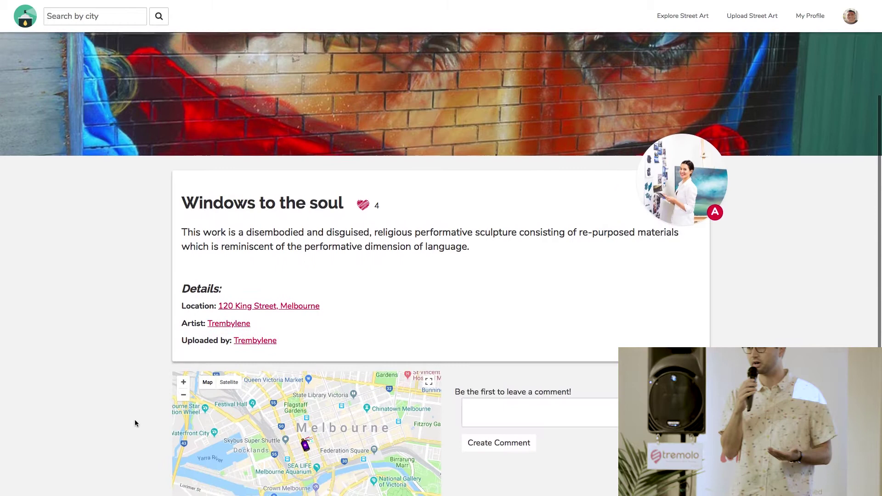
{"action": "scroll", "coordinate": [134, 423], "scroll_direction": "down", "scroll_amount": 1}
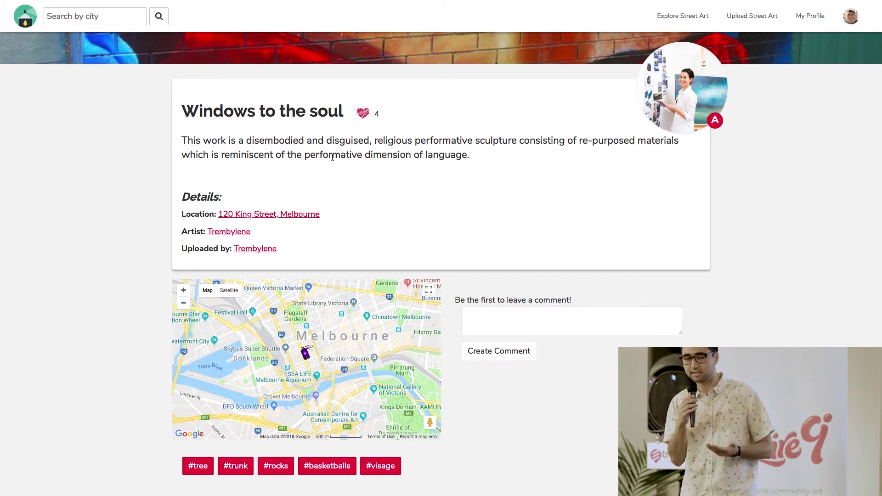
- Unlike and re-like the artwork to keep 4 likes, then post the comment 'Love it!'
{"action": "left_click", "coordinate": [362, 115]}
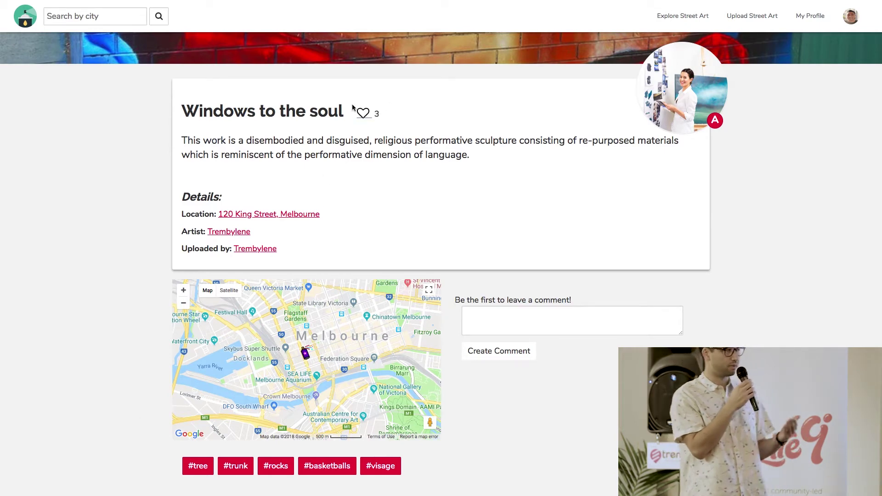
{"action": "left_click", "coordinate": [363, 114]}
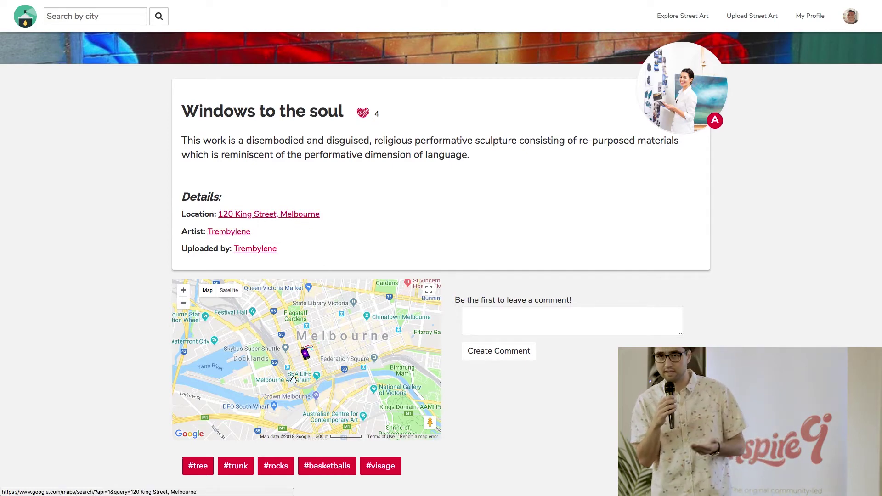
{"action": "left_click", "coordinate": [513, 313]}
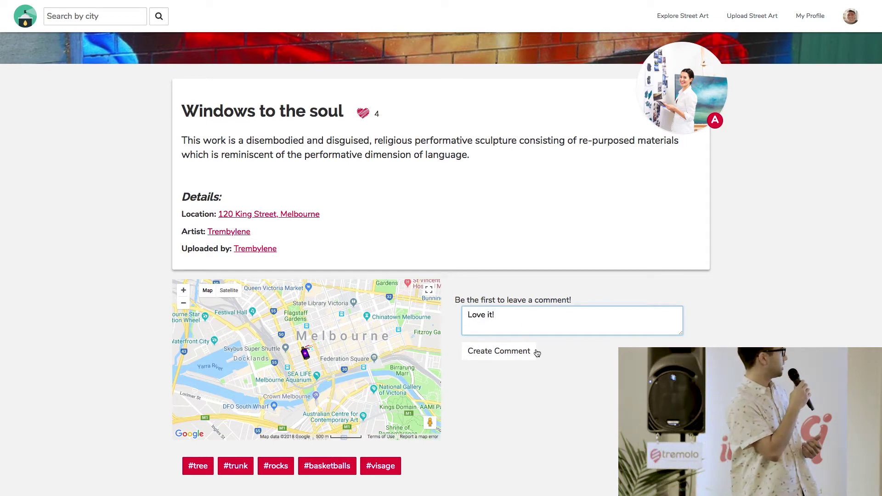
{"action": "left_click", "coordinate": [521, 357]}
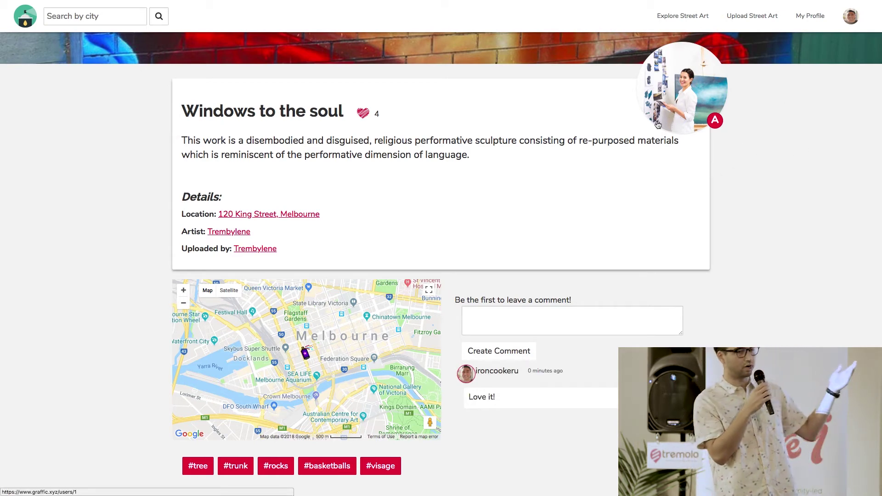
- Open the uploader's profile page and scroll through it
{"action": "left_click", "coordinate": [664, 97]}
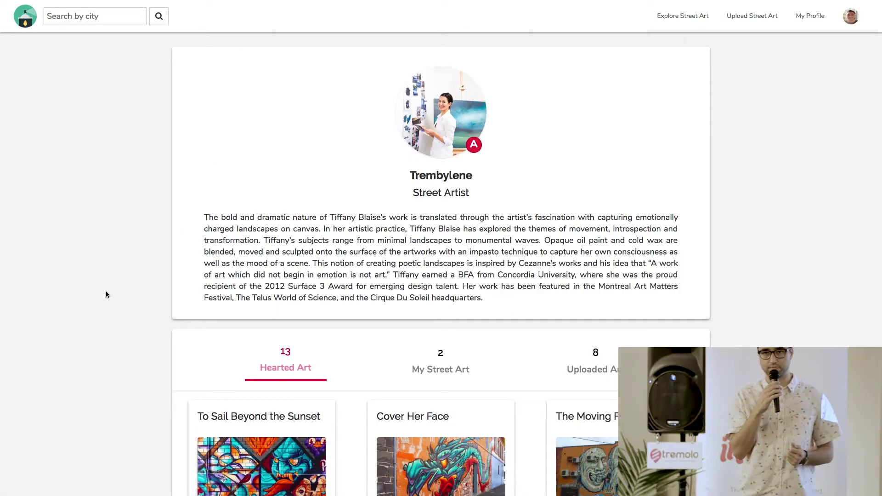
{"action": "scroll", "coordinate": [92, 329], "scroll_direction": "down", "scroll_amount": 1}
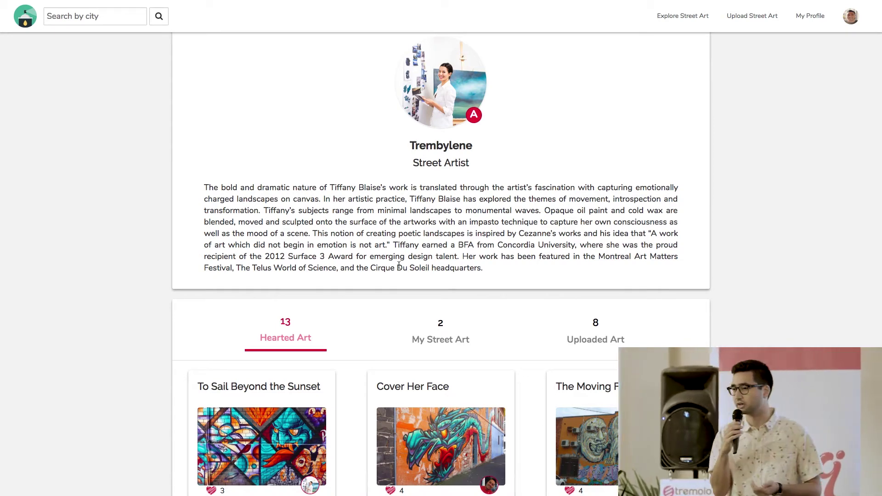
{"action": "scroll", "coordinate": [399, 265], "scroll_direction": "down", "scroll_amount": 2}
{"action": "scroll", "coordinate": [399, 266], "scroll_direction": "down", "scroll_amount": 3}
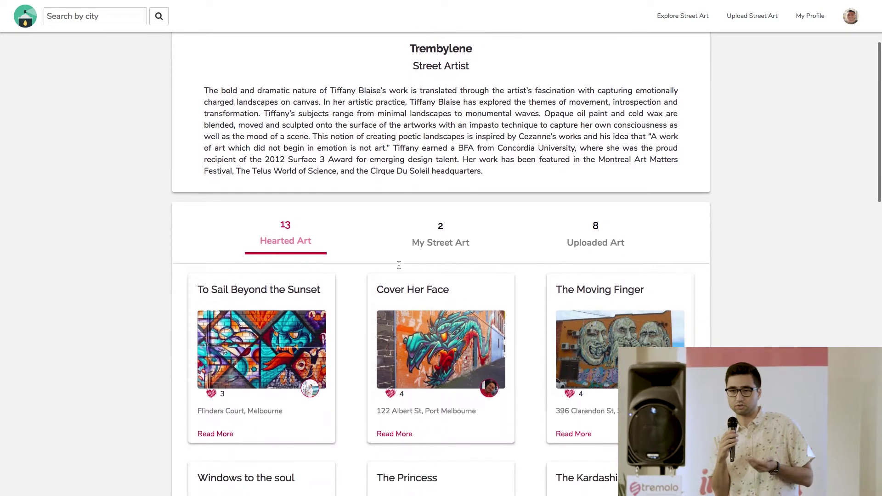
{"action": "scroll", "coordinate": [398, 268], "scroll_direction": "up", "scroll_amount": 1}
{"action": "scroll", "coordinate": [398, 267], "scroll_direction": "down", "scroll_amount": 5}
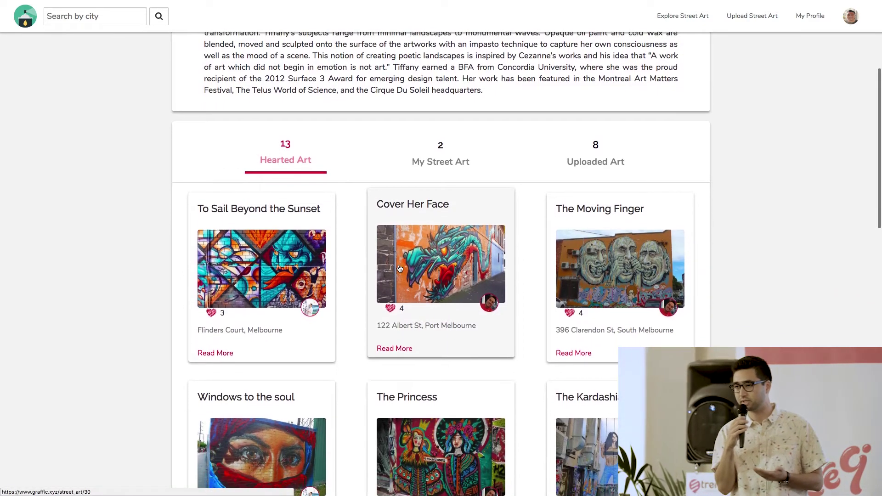
{"action": "scroll", "coordinate": [399, 269], "scroll_direction": "down", "scroll_amount": 3}
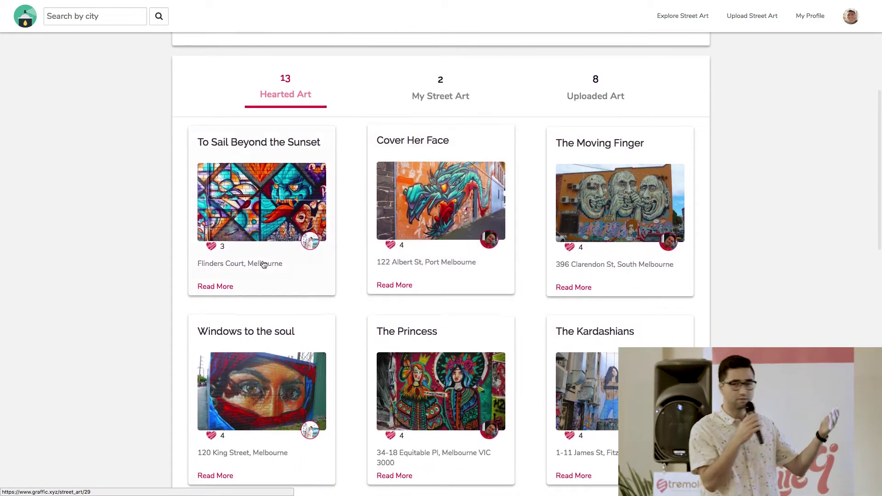
- View the artist's My Street Art and Uploaded Art tabs, then open Upload Street Art
{"action": "left_click", "coordinate": [440, 97]}
{"action": "left_click", "coordinate": [587, 104]}
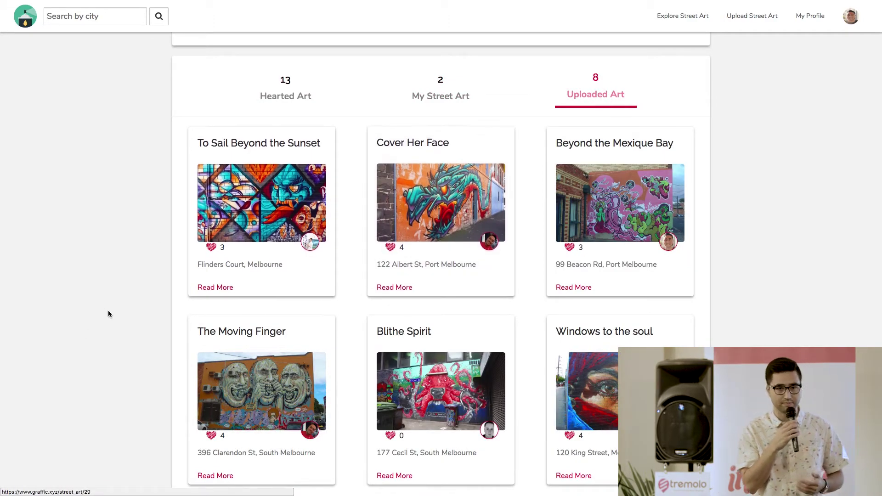
{"action": "scroll", "coordinate": [109, 310], "scroll_direction": "up", "scroll_amount": 6}
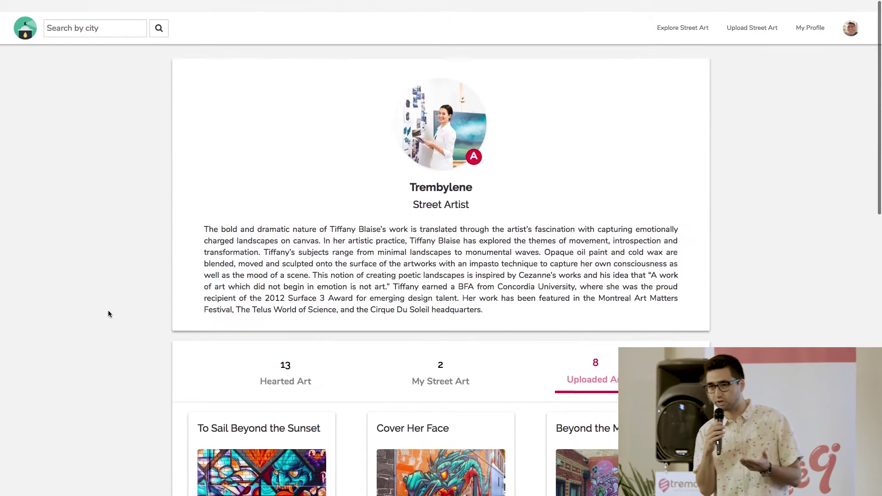
{"action": "left_click", "coordinate": [751, 18]}
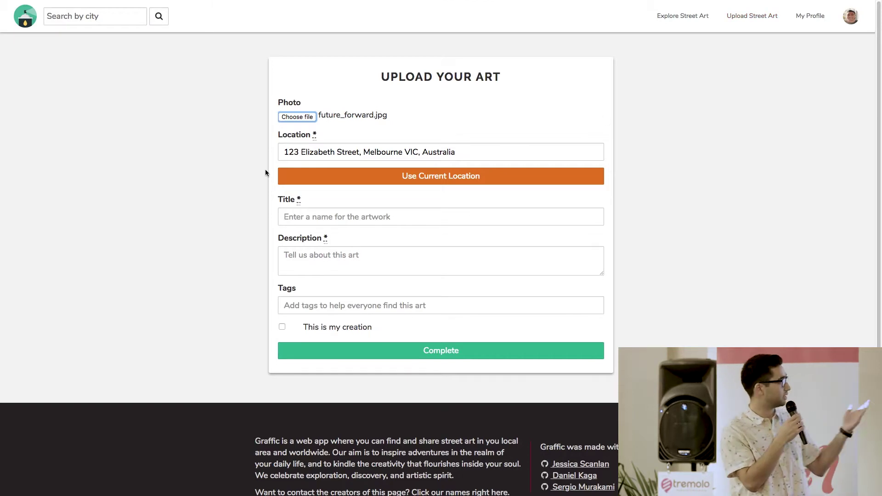
- Set the upload's title to 'Fractured' from the title suggestions
{"action": "left_click", "coordinate": [256, 176]}
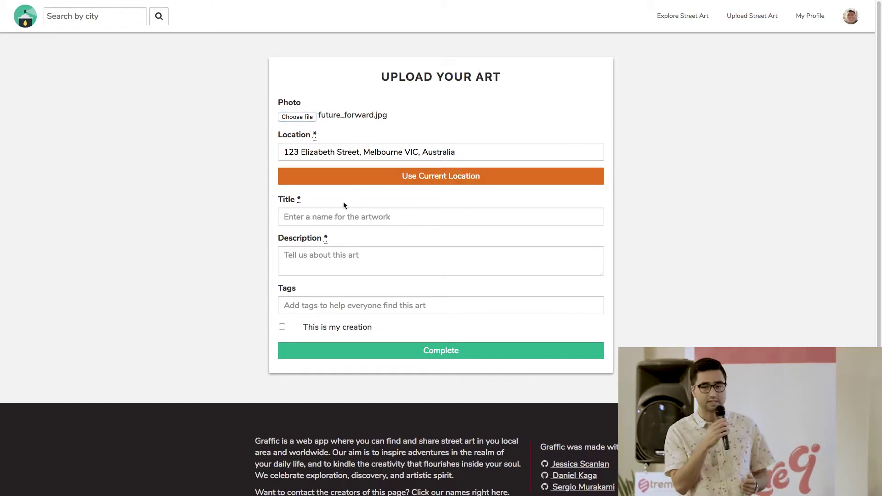
{"action": "left_click", "coordinate": [300, 219]}
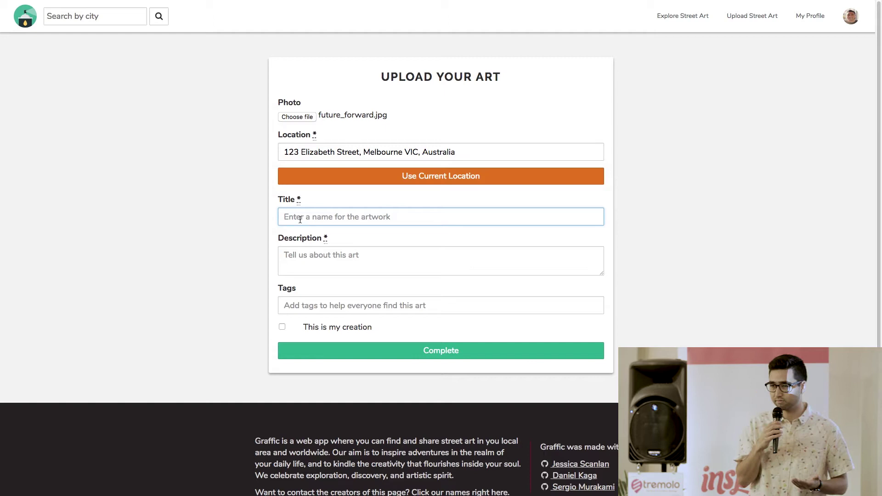
{"action": "type", "text": "T"}
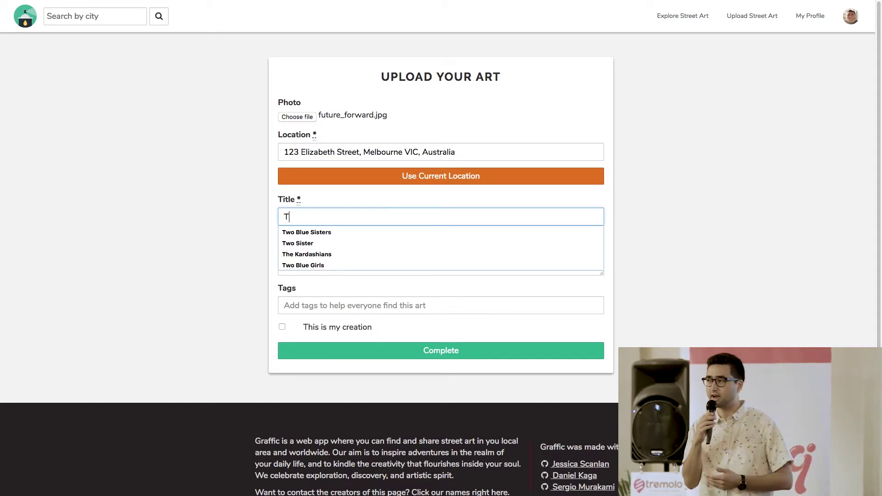
{"action": "key", "text": "BackSpace"}
{"action": "type", "text": "Fra"}
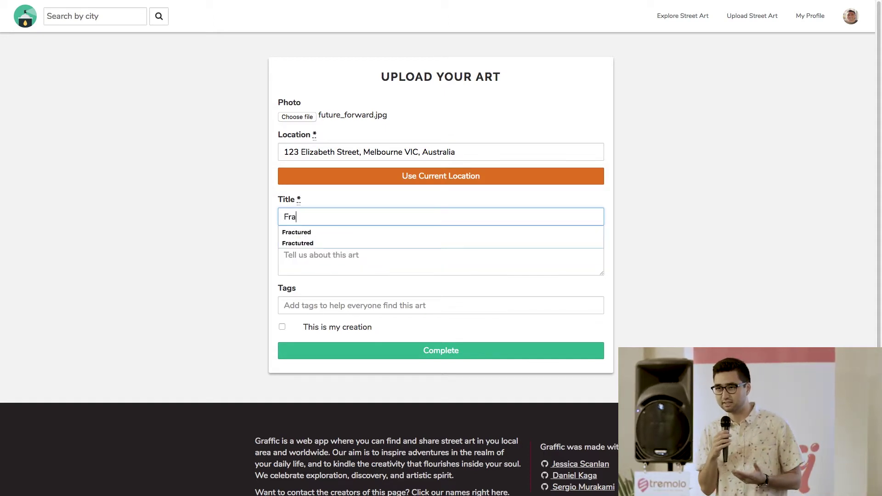
{"action": "key", "text": "Down"}
{"action": "key", "text": "Return"}
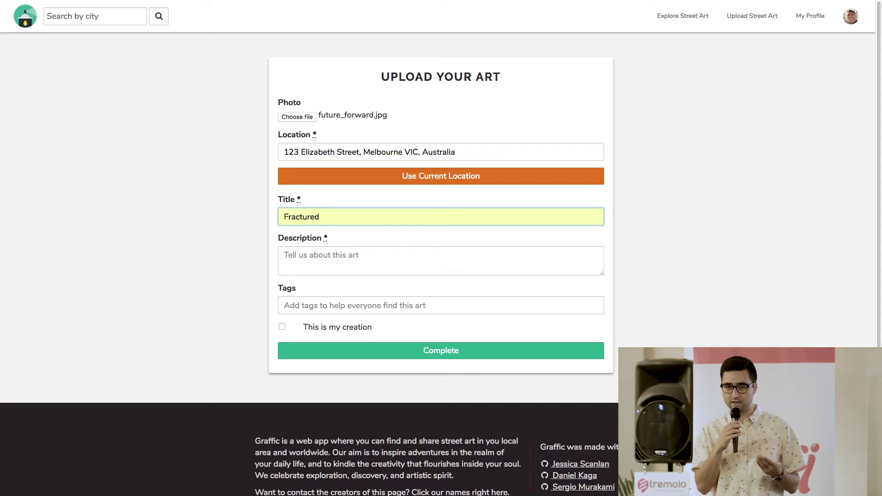
- Enter the description 'Two girls melancholic gazes.'
{"action": "left_click", "coordinate": [321, 257]}
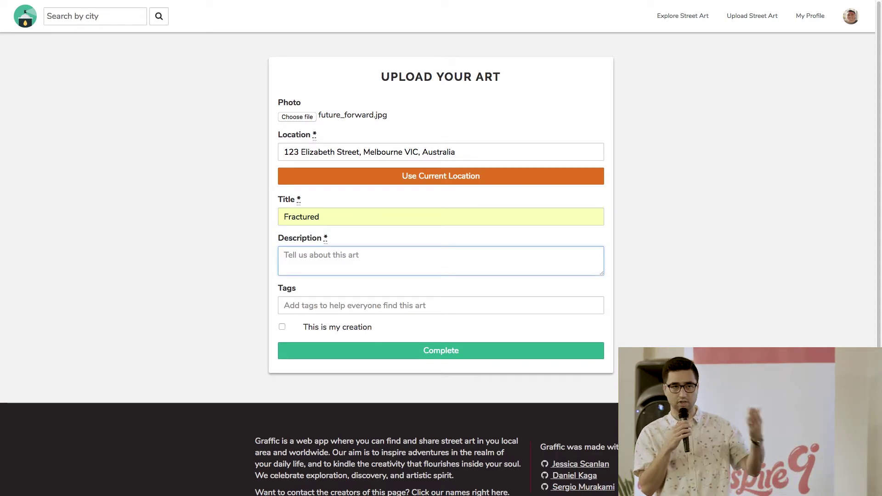
{"action": "type", "text": "https://www.youtube.com/watch?time_continue=8&amp=&v=2lRcM9qwDwo"}
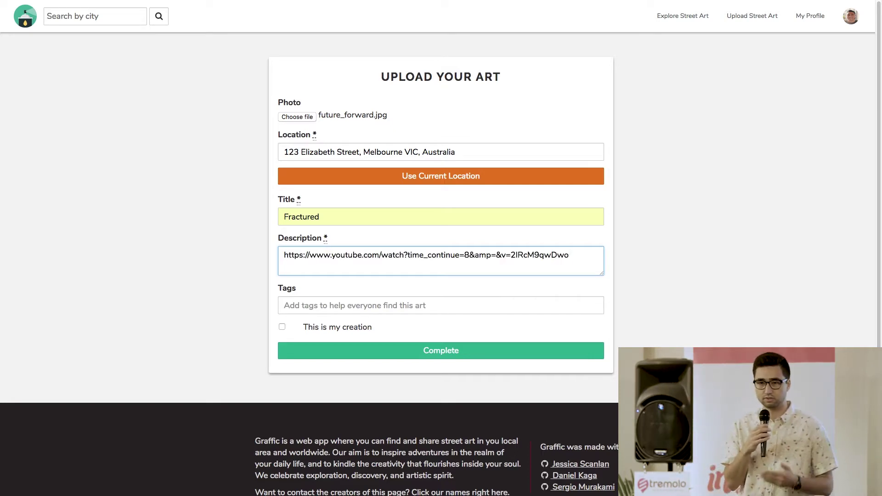
{"action": "key", "text": "ctrl+z"}
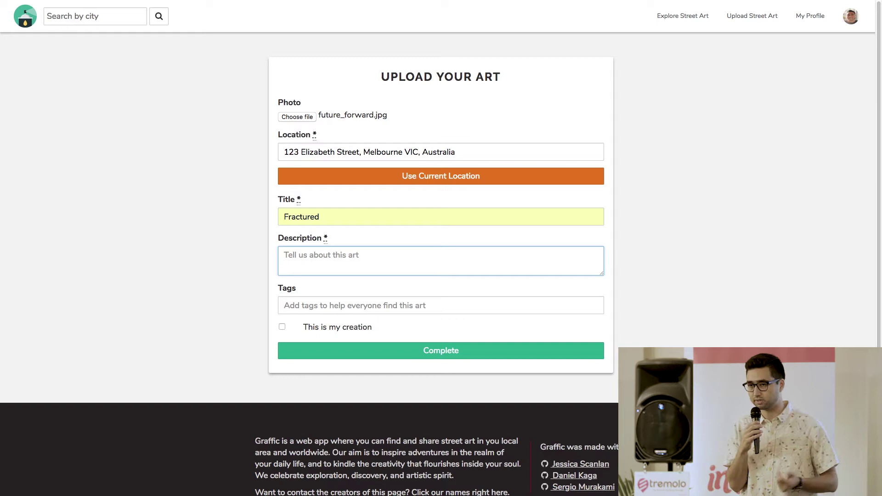
{"action": "type", "text": "Two gi"}
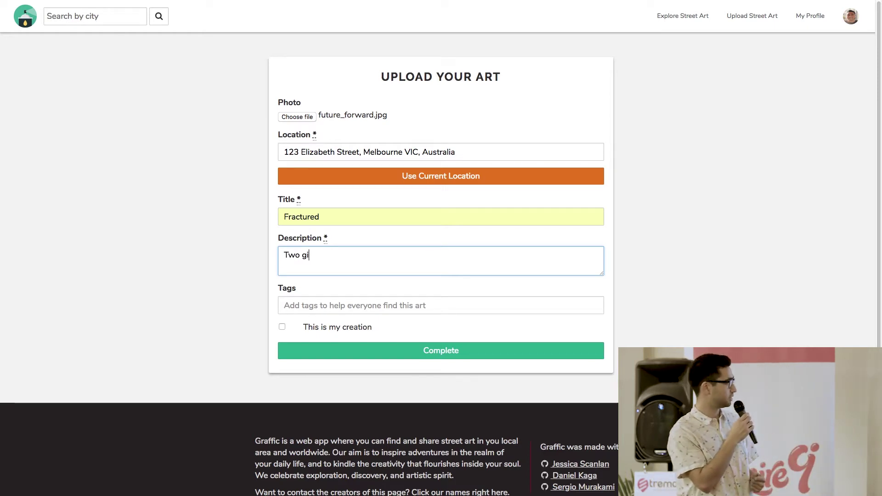
{"action": "type", "text": "rls me"}
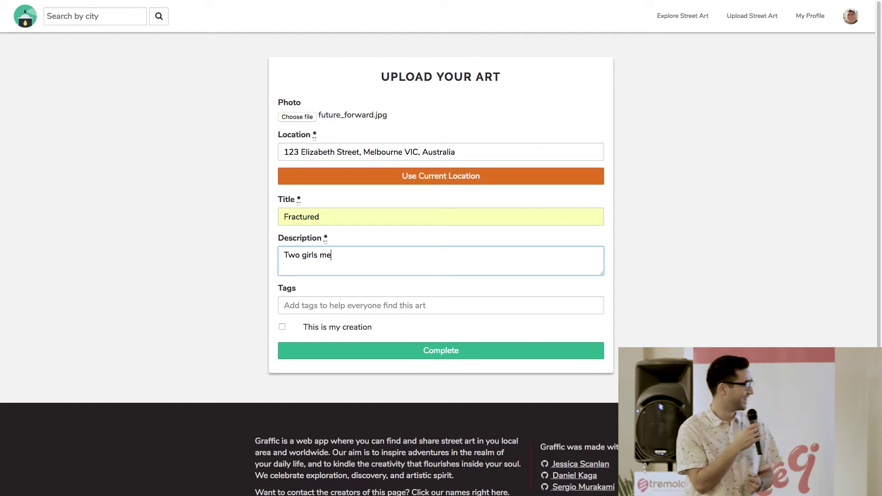
{"action": "type", "text": "lancholic"}
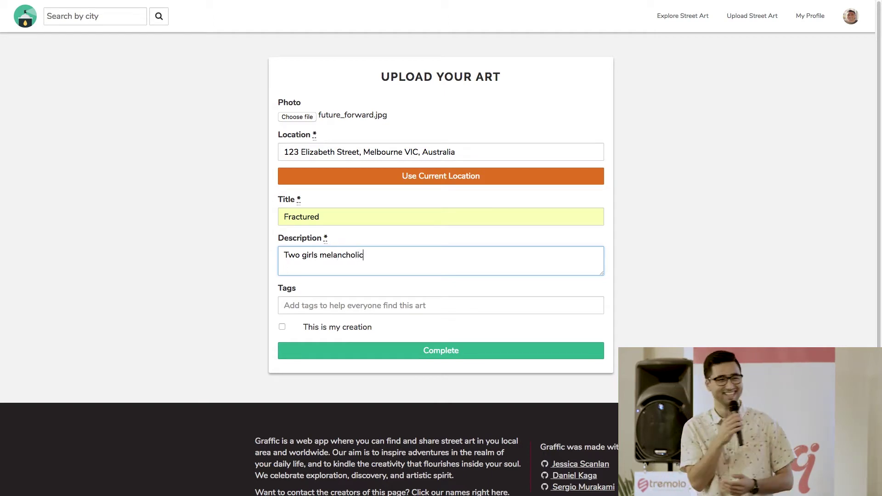
{"action": "type", "text": " gazes"}
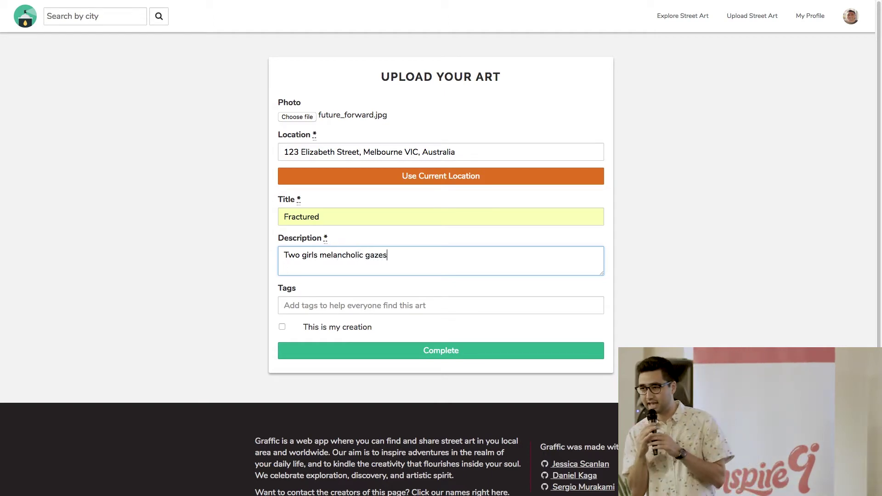
{"action": "type", "text": "."}
- Add the tags blue urban melancholic from the 'blue ur' suggestion
{"action": "key", "text": "Tab"}
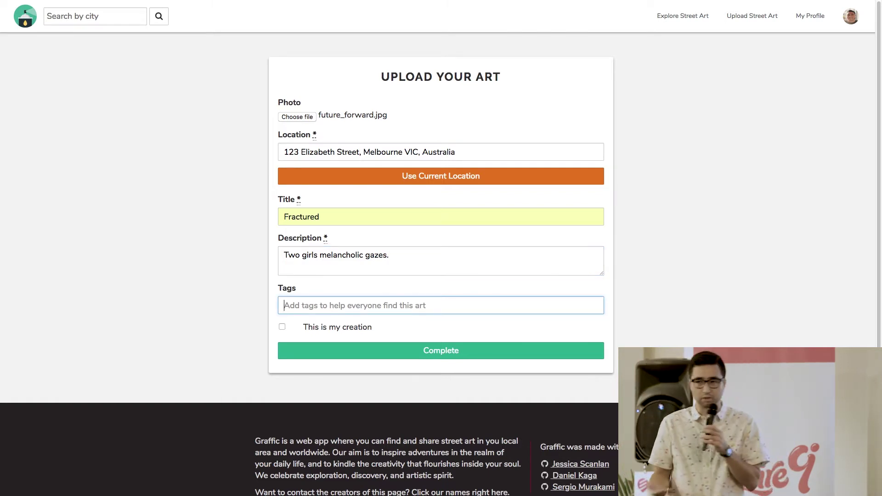
{"action": "type", "text": "blue"}
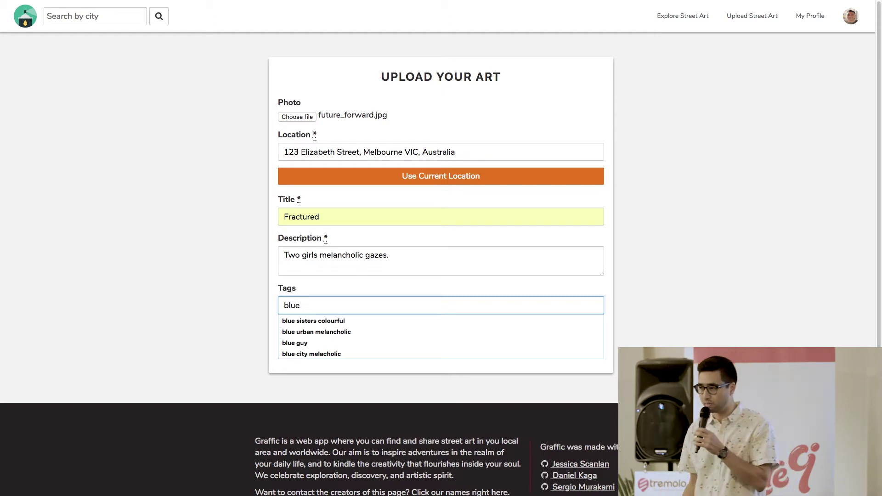
{"action": "type", "text": " urba"}
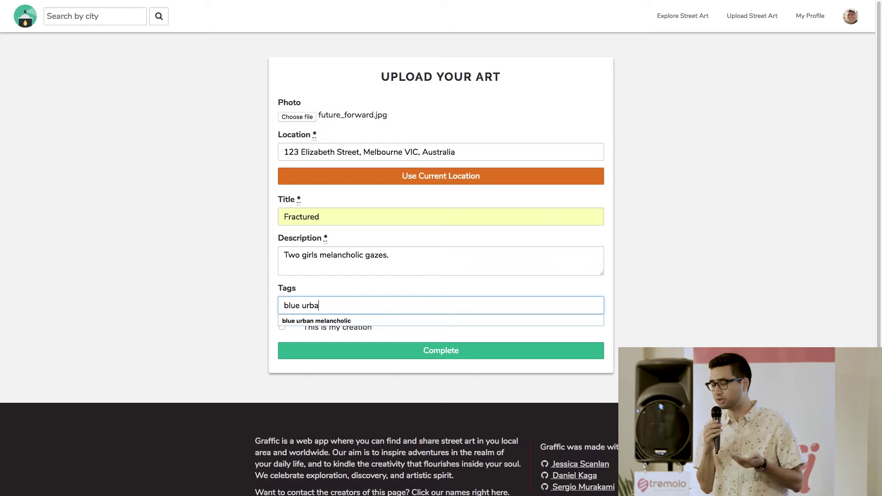
{"action": "key", "text": "Down"}
{"action": "key", "text": "Tab"}
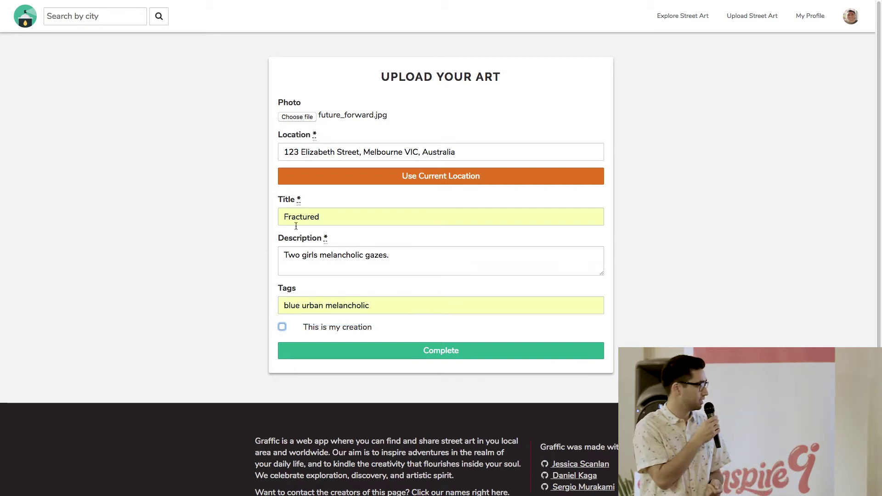
- Publish the Fractured post, open its page from Explore Street Art, and like it once
{"action": "left_click", "coordinate": [365, 356]}
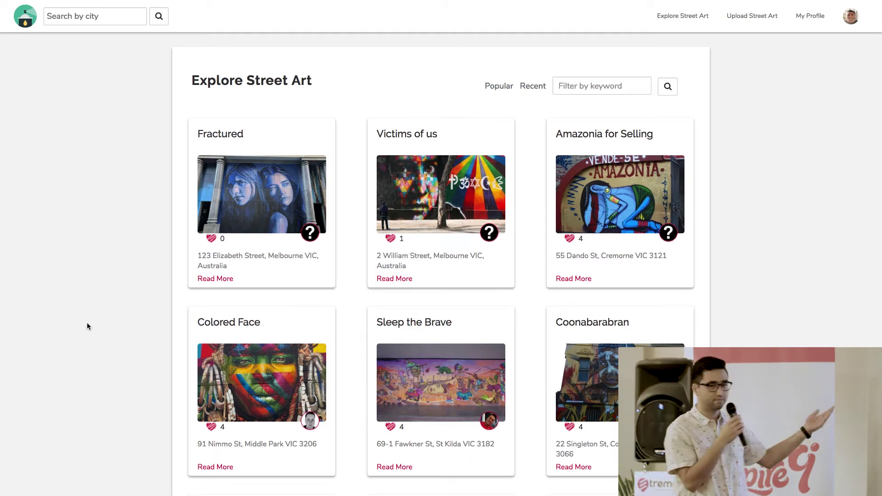
{"action": "left_click", "coordinate": [264, 184]}
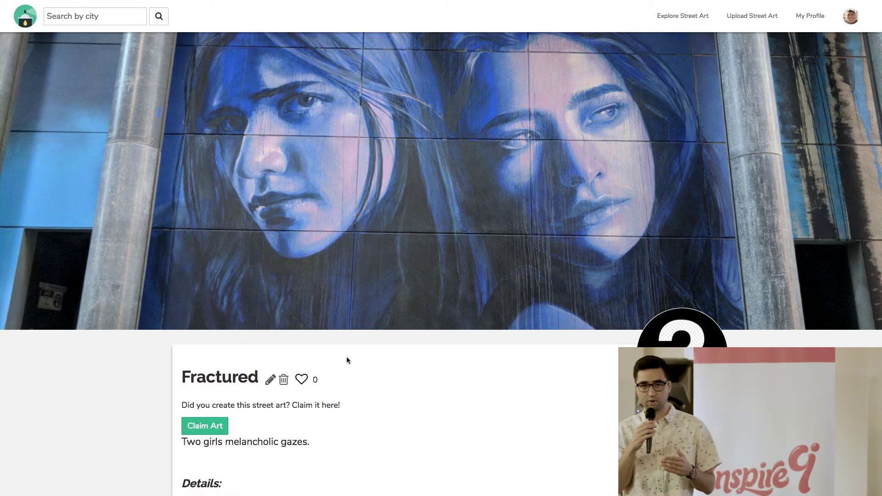
{"action": "scroll", "coordinate": [436, 369], "scroll_direction": "down", "scroll_amount": 3}
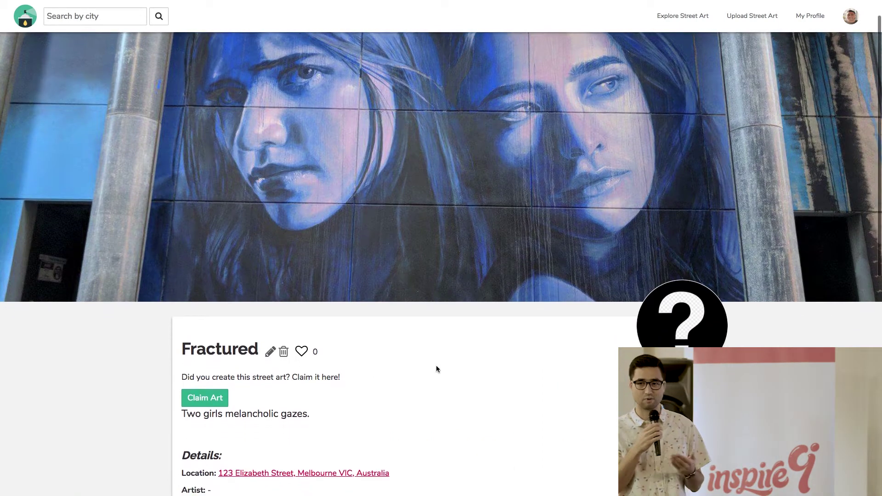
{"action": "scroll", "coordinate": [436, 369], "scroll_direction": "down", "scroll_amount": 3}
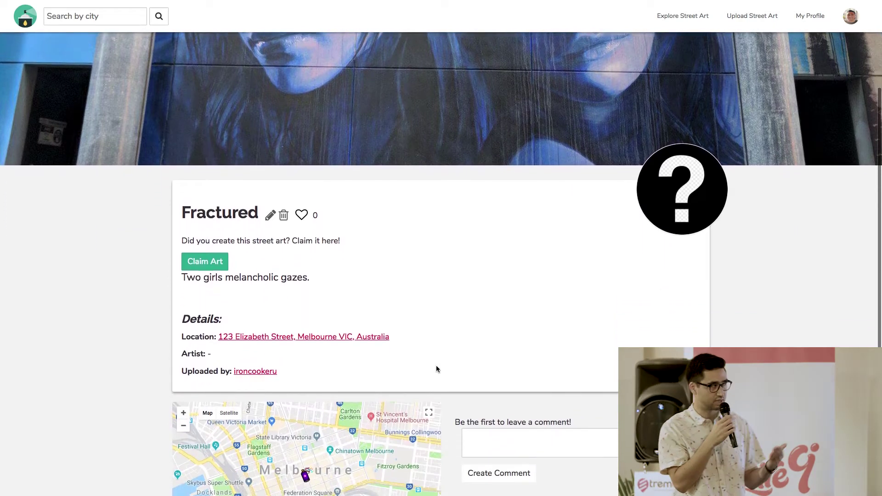
{"action": "scroll", "coordinate": [436, 369], "scroll_direction": "down", "scroll_amount": 3}
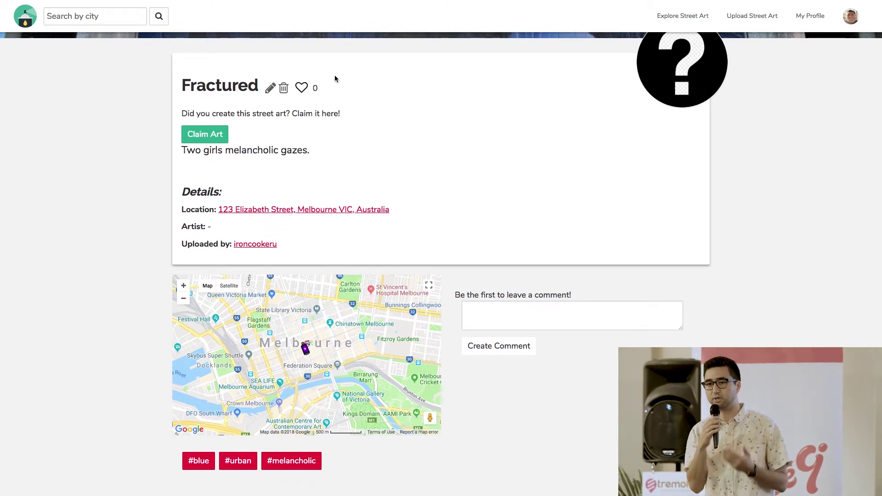
{"action": "left_click", "coordinate": [302, 88]}
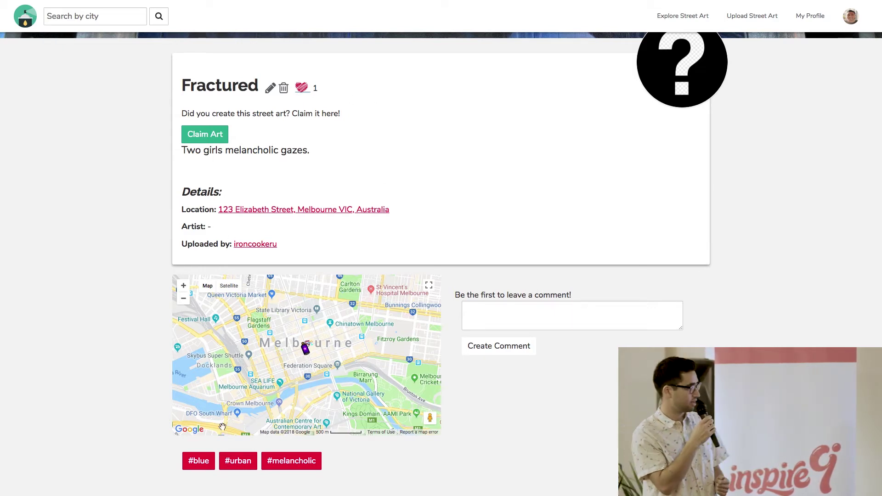
- View the five posts tagged #blue, then return via the Graffic logo
{"action": "left_click", "coordinate": [197, 465]}
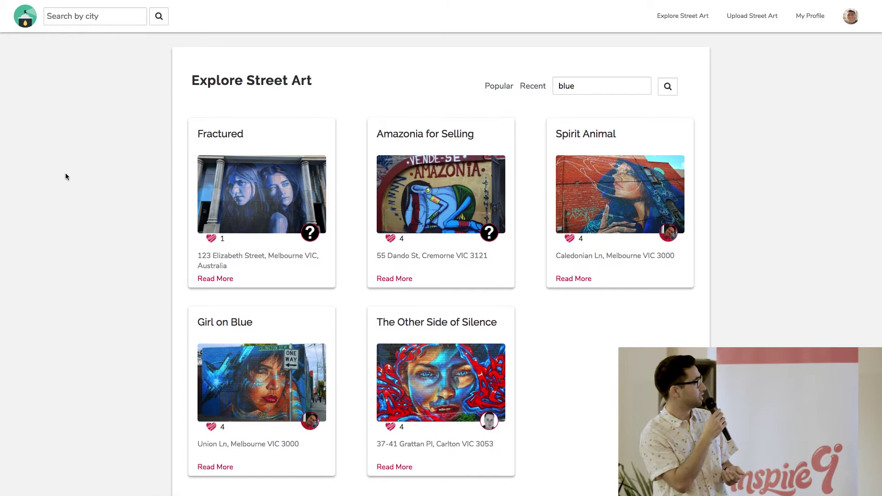
{"action": "left_click", "coordinate": [27, 26]}
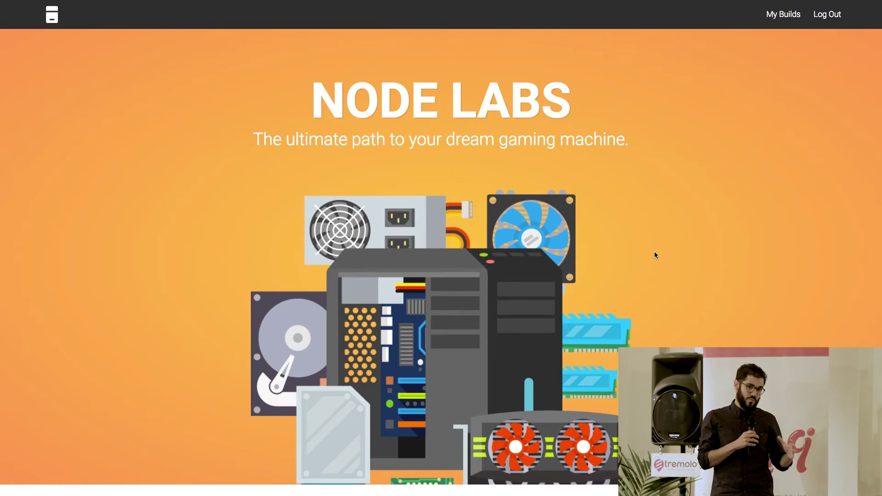
- Scroll to How it works and start a new custom PC build with Start Now
{"action": "scroll", "coordinate": [655, 252], "scroll_direction": "down", "scroll_amount": 4}
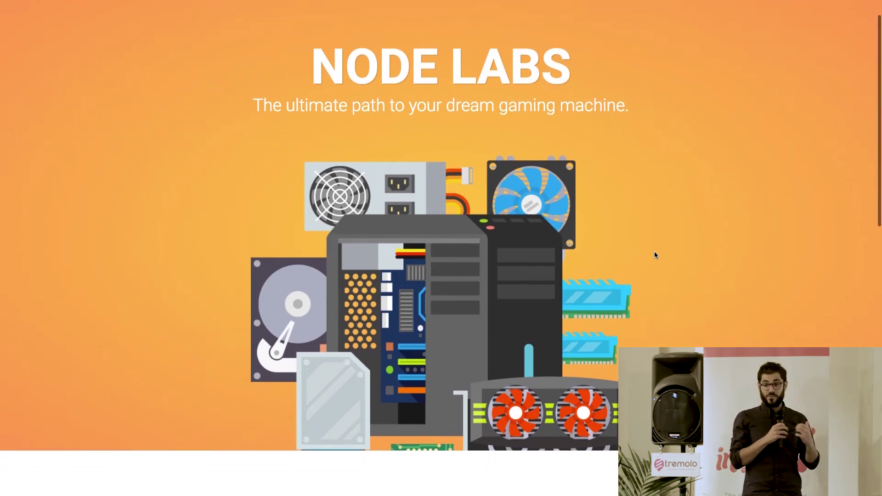
{"action": "scroll", "coordinate": [654, 255], "scroll_direction": "down", "scroll_amount": 3}
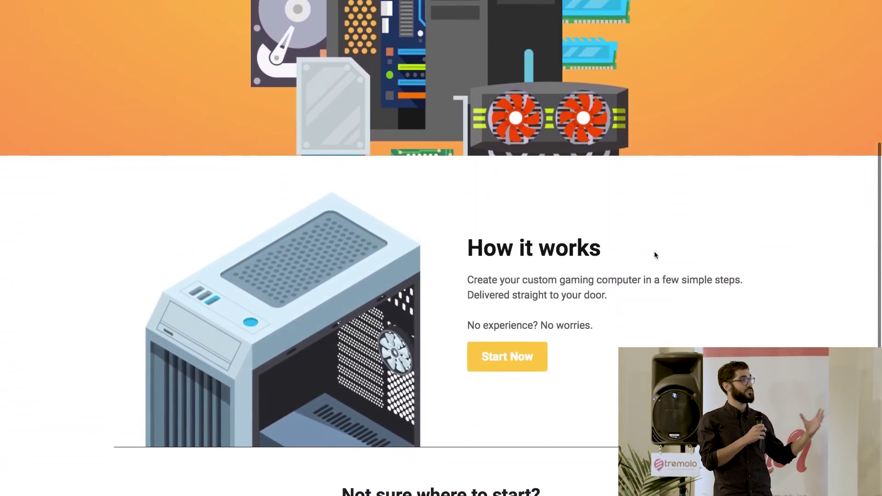
{"action": "scroll", "coordinate": [655, 255], "scroll_direction": "down", "scroll_amount": 1}
{"action": "scroll", "coordinate": [655, 255], "scroll_direction": "down", "scroll_amount": 1}
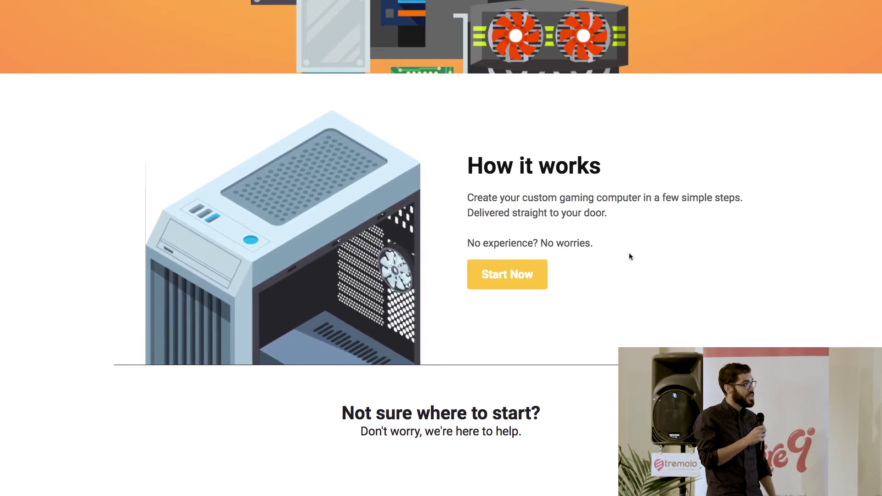
{"action": "left_click", "coordinate": [521, 278]}
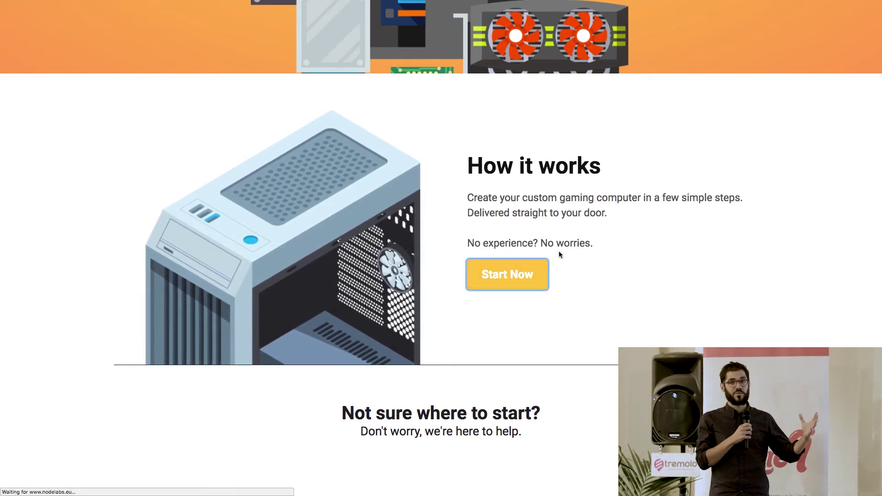
- Open the build configurator and choose the $69.00 Corsair Carbide Series SPEC-04 Tempered Glass case
{"action": "left_click", "coordinate": [514, 278]}
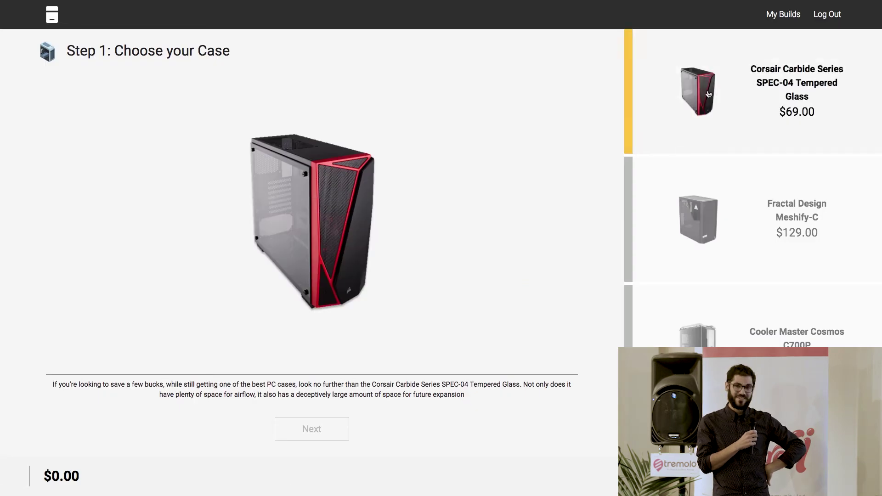
{"action": "left_click", "coordinate": [710, 91]}
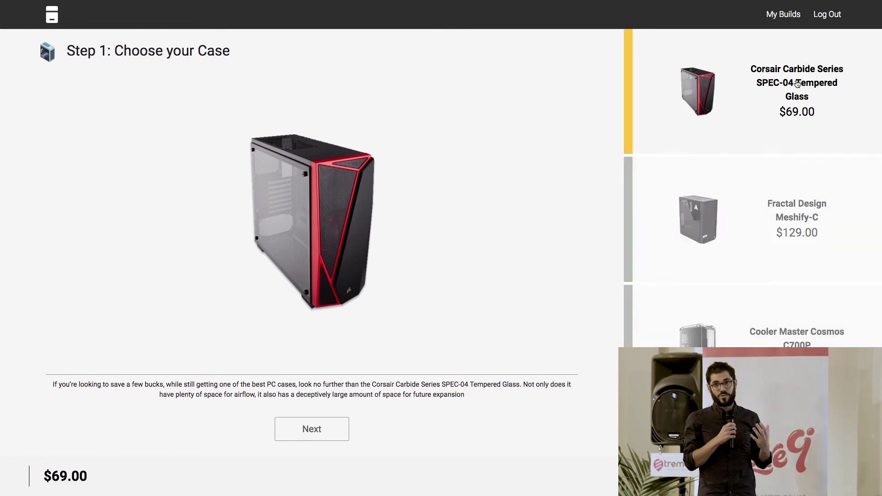
- Choose the ASRock B250M-Pro4 motherboard and Intel Pentium Gold G5400 processor
{"action": "left_click", "coordinate": [330, 429]}
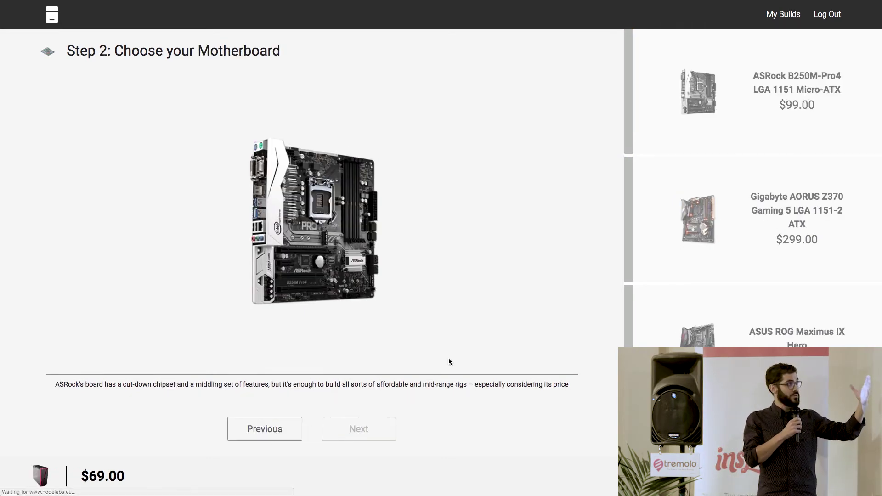
{"action": "left_click", "coordinate": [739, 102]}
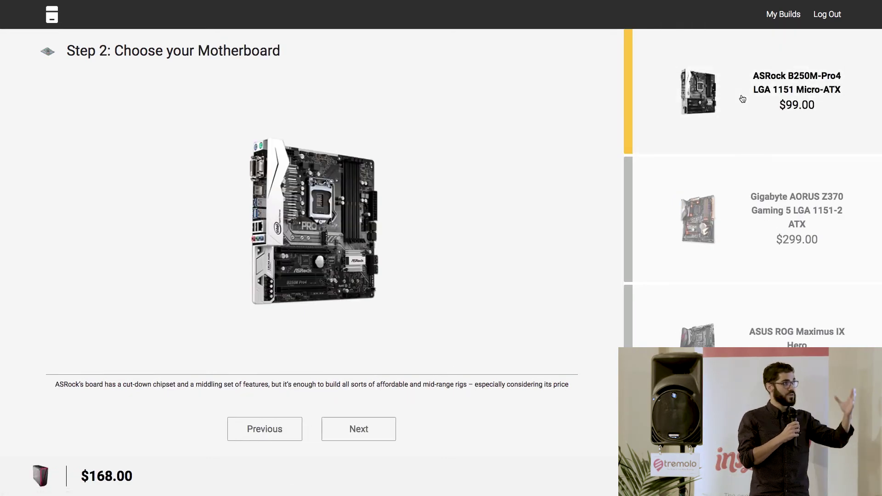
{"action": "left_click", "coordinate": [360, 432]}
{"action": "left_click", "coordinate": [700, 143]}
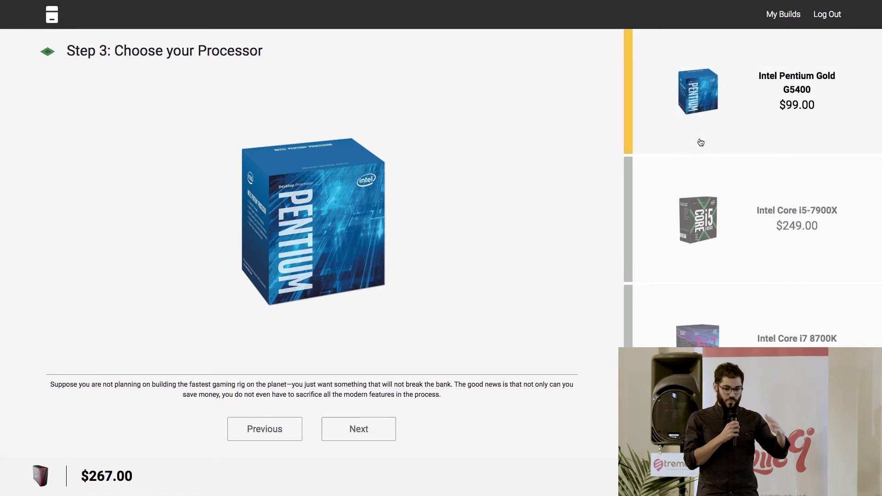
- Add Corsair Vengeance 8GB memory and Seagate Barracuda 1TB storage, bringing the total to $501.00
{"action": "left_click", "coordinate": [363, 427]}
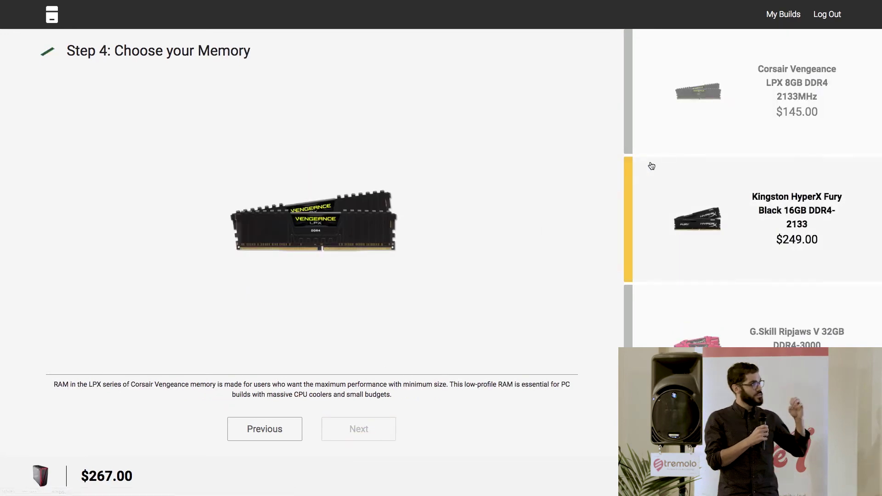
{"action": "left_click", "coordinate": [730, 133]}
{"action": "left_click", "coordinate": [358, 428]}
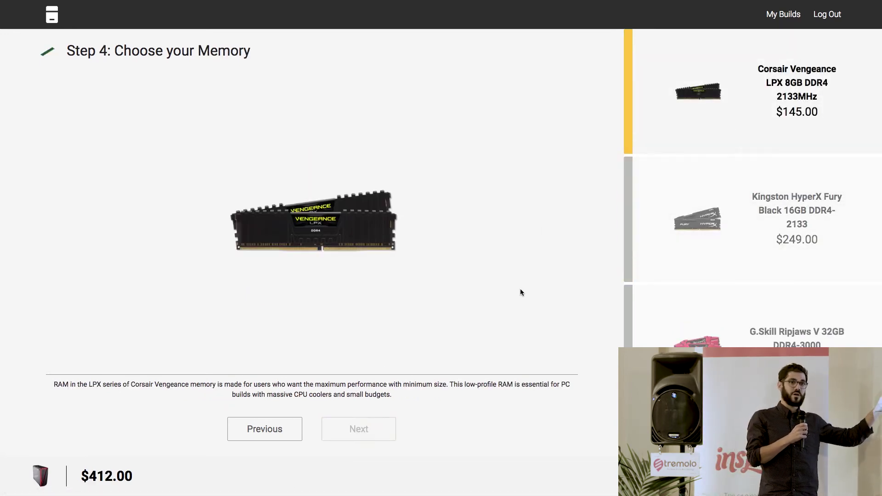
{"action": "left_click", "coordinate": [688, 142]}
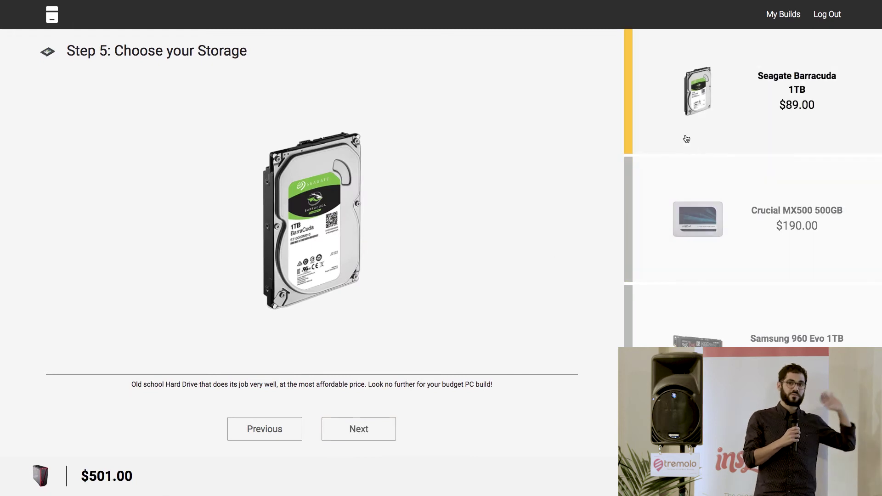
{"action": "left_click", "coordinate": [372, 432]}
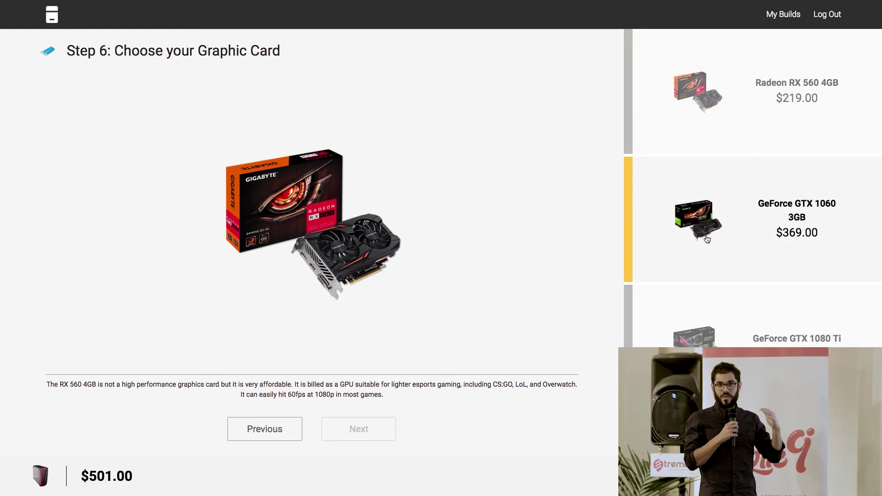
- Choose the GeForce GTX 1060 3GB graphics card for the build
{"action": "left_click", "coordinate": [759, 217]}
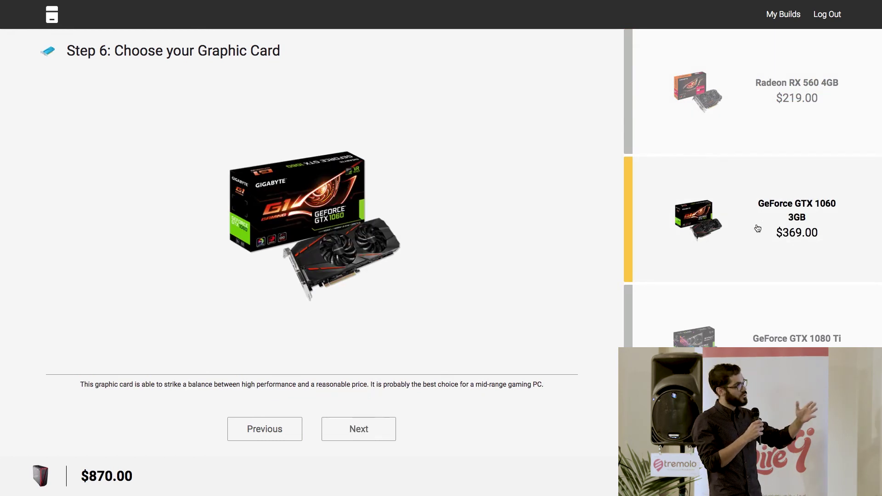
{"action": "left_click", "coordinate": [751, 326]}
{"action": "left_click", "coordinate": [762, 265]}
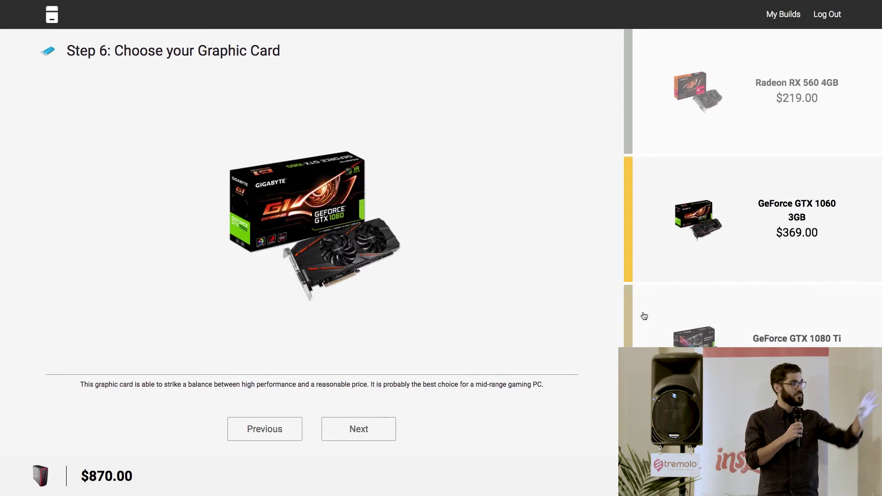
{"action": "left_click", "coordinate": [382, 429]}
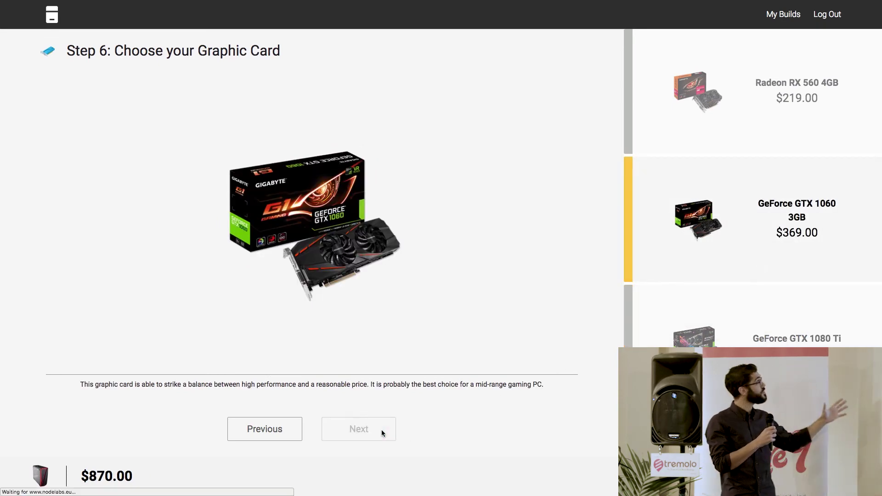
- Add the EVGA 500 B1 power supply and Cooler Master Silent Fan SI2, reaching the $970 summary
{"action": "left_click", "coordinate": [690, 134]}
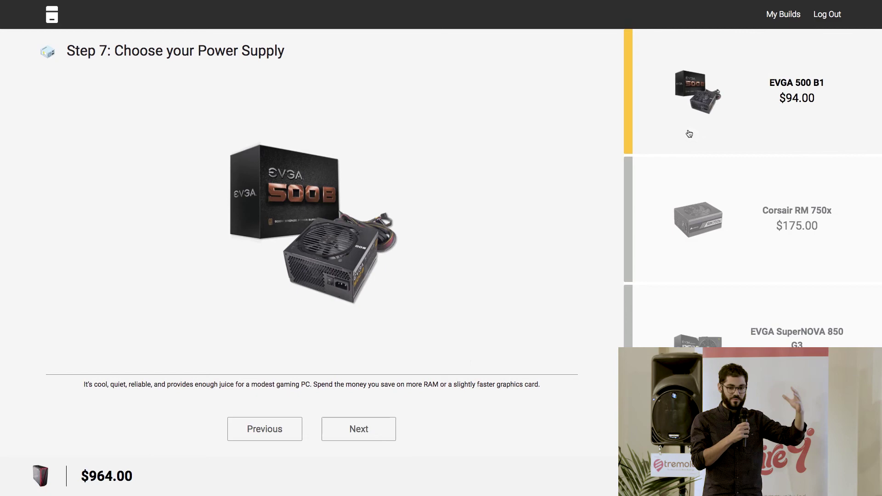
{"action": "left_click", "coordinate": [375, 429]}
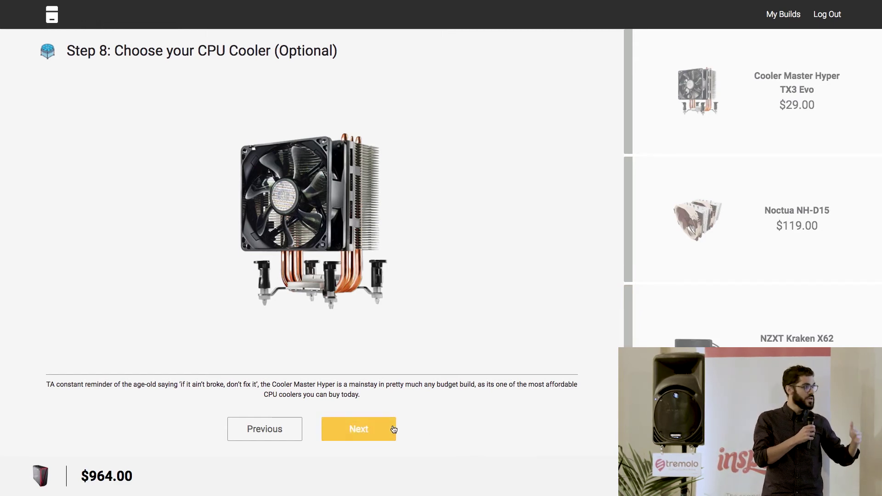
{"action": "left_click", "coordinate": [692, 129]}
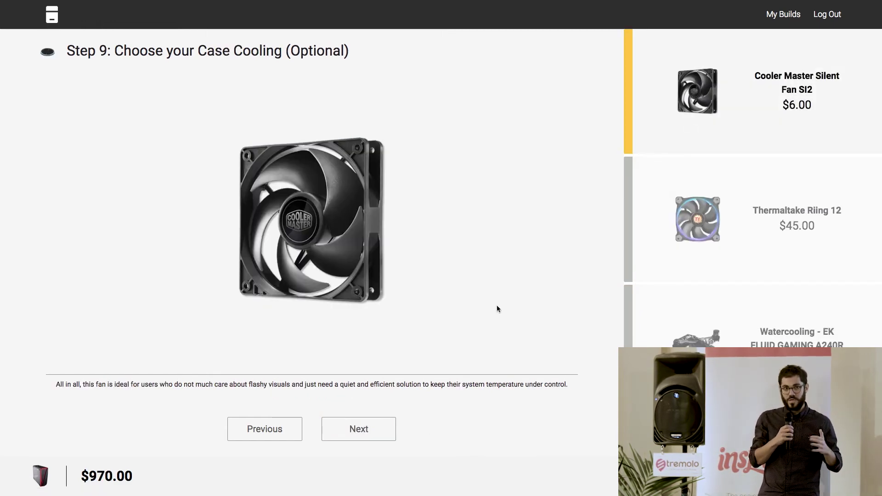
{"action": "left_click", "coordinate": [382, 427]}
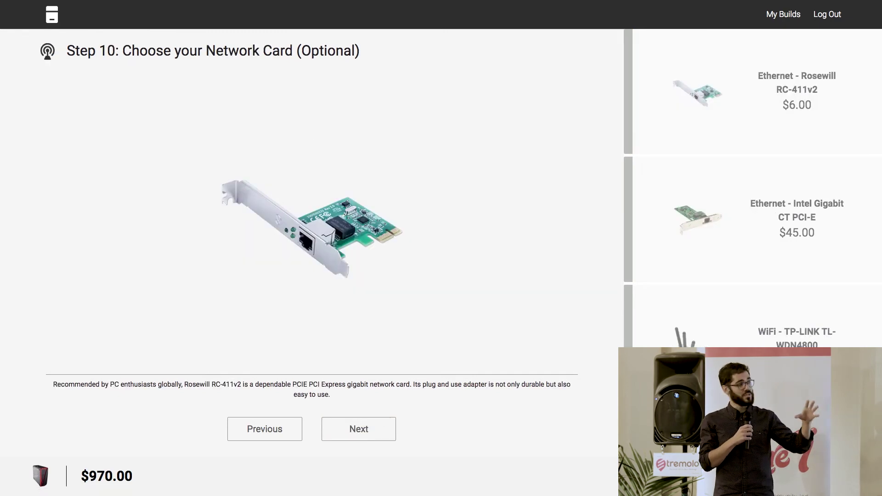
{"action": "left_click", "coordinate": [382, 427]}
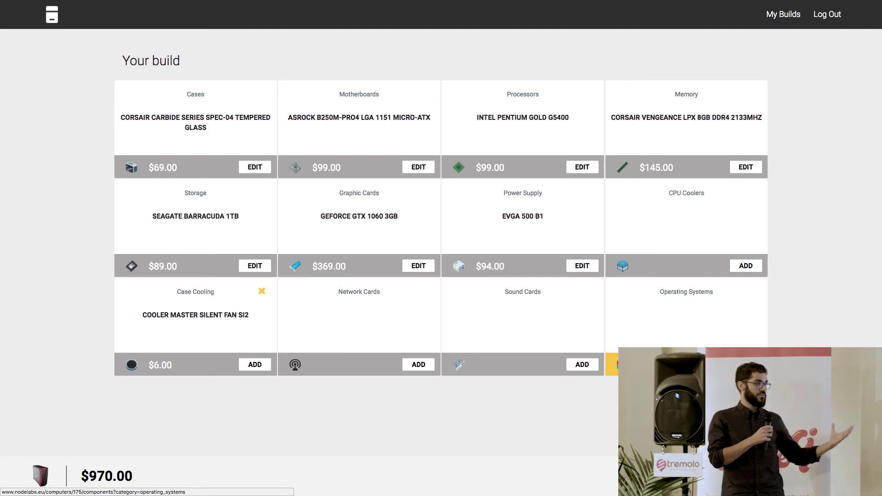
- Add Windows 10 Home as the operating system, bringing the build total to $1,169
{"action": "left_click", "coordinate": [746, 365]}
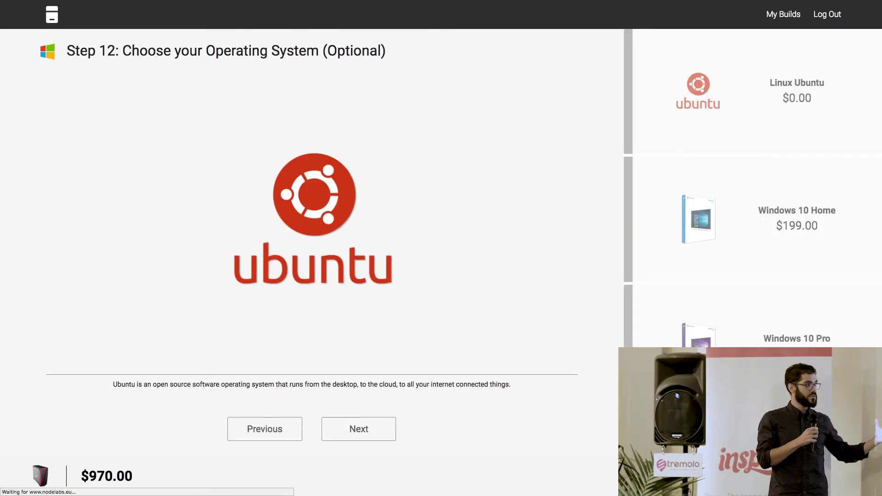
{"action": "left_click", "coordinate": [748, 219]}
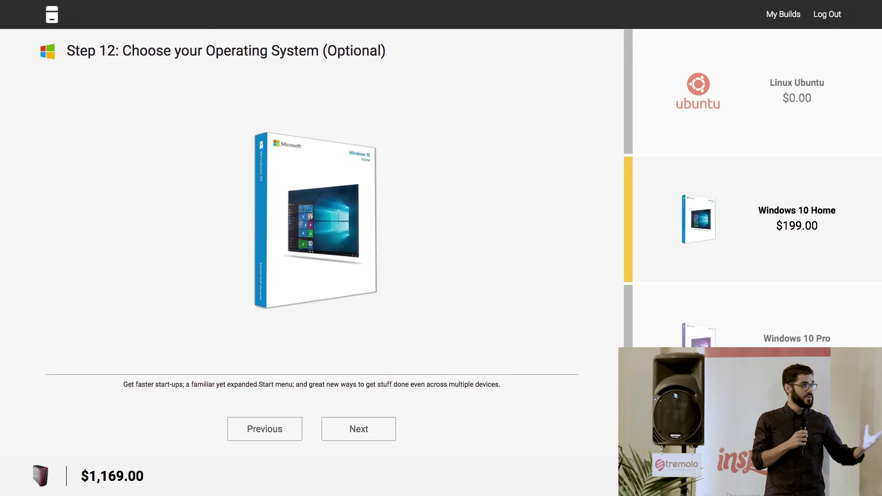
{"action": "left_click", "coordinate": [358, 429]}
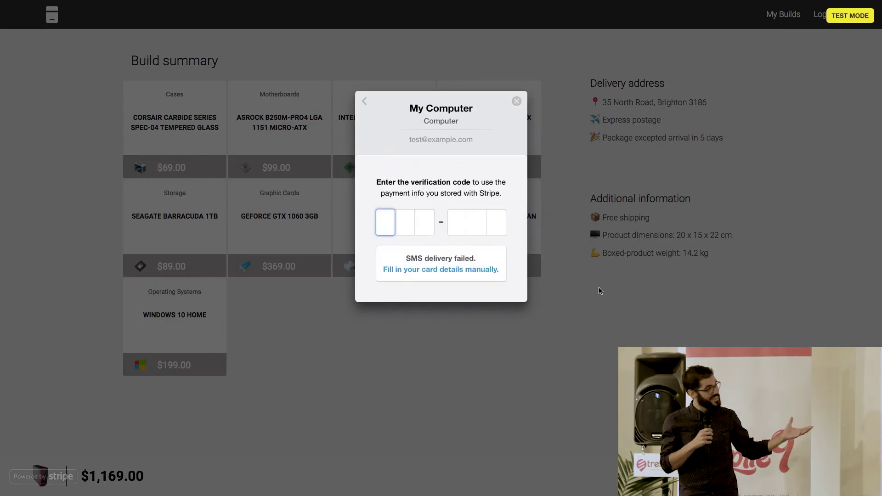
- Pay A$1,169.00 in Stripe checkout by entering the test card details manually
{"action": "left_click", "coordinate": [476, 271]}
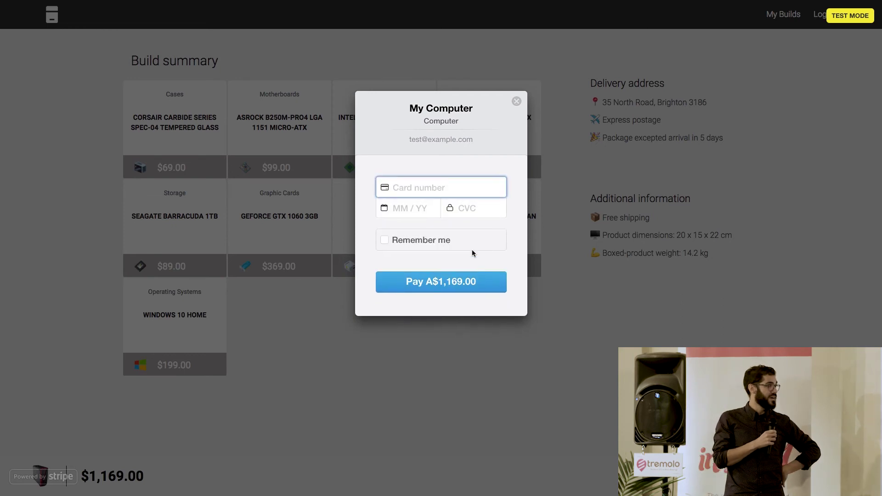
{"action": "type", "text": "42424242 4242 4242"}
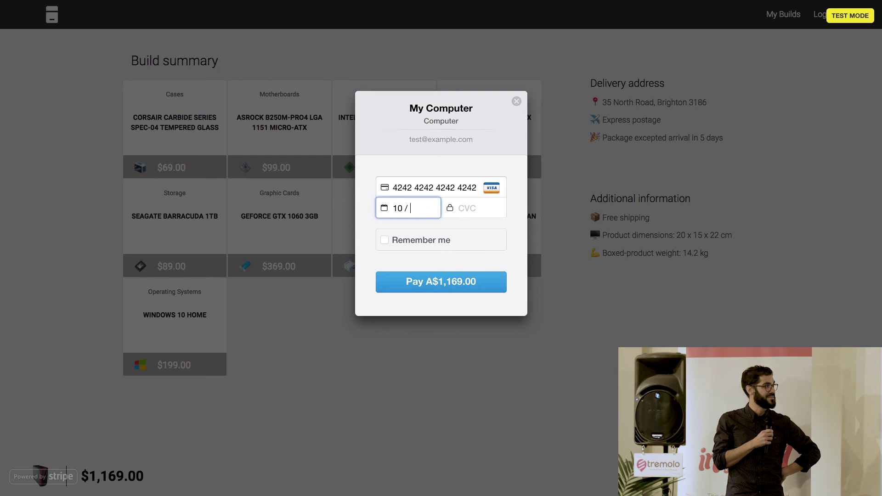
{"action": "type", "text": "123"}
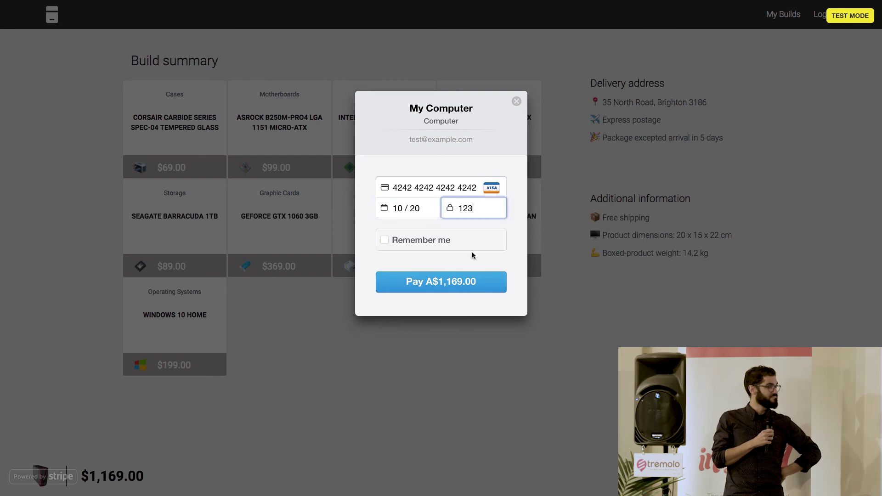
{"action": "left_click", "coordinate": [449, 276]}
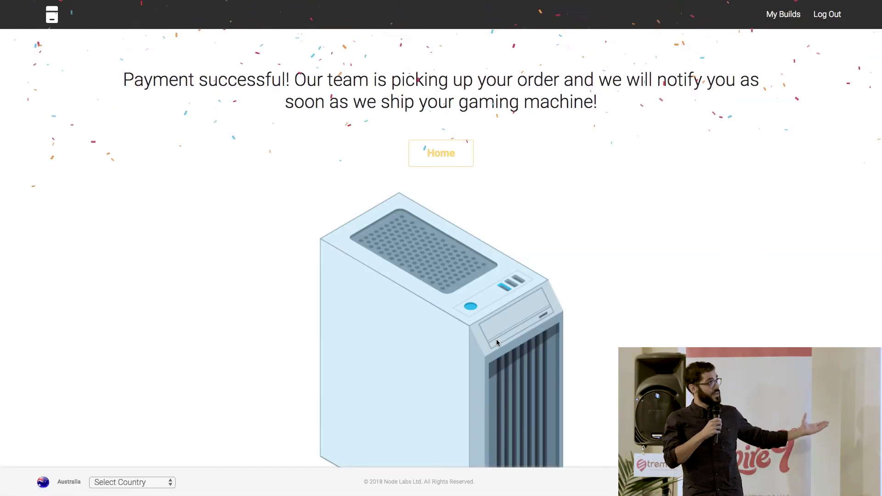
- Go back to the Node Labs home page and scroll to the FPS and Action genre cards
{"action": "left_click", "coordinate": [465, 158]}
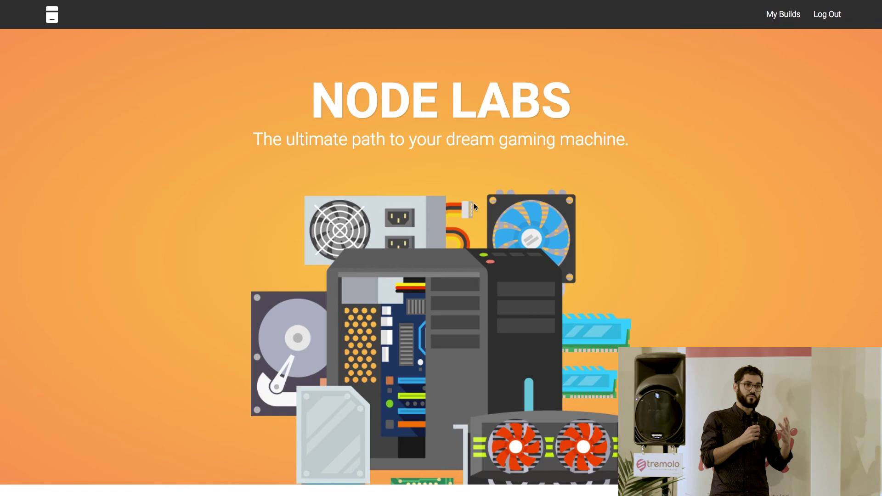
{"action": "scroll", "coordinate": [452, 267], "scroll_direction": "down", "scroll_amount": 10}
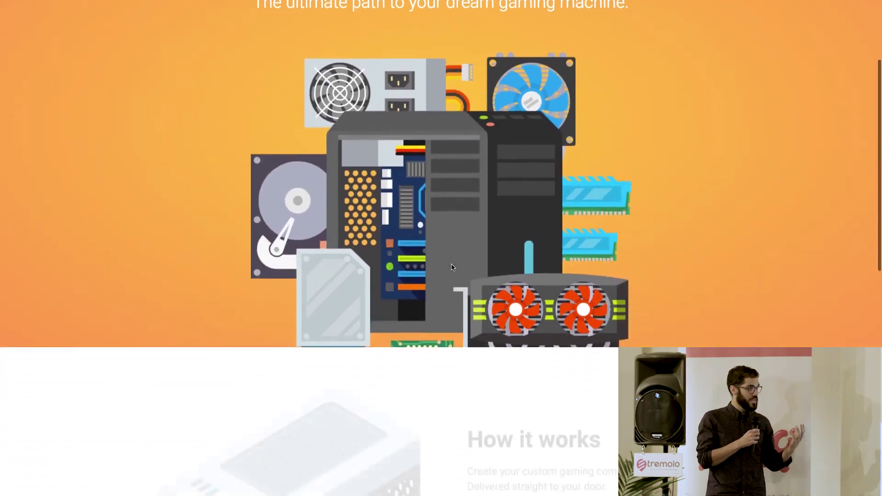
{"action": "scroll", "coordinate": [452, 267], "scroll_direction": "down", "scroll_amount": 4}
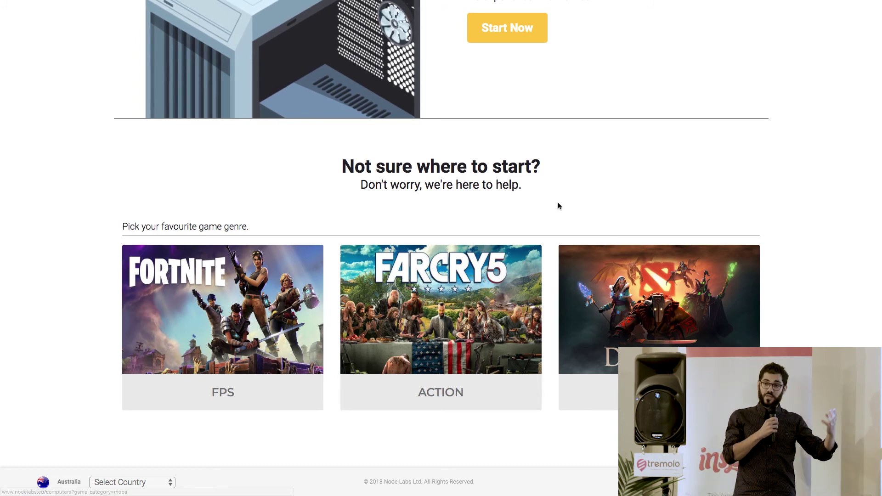
- Start an FPS-recommended build with the Corsair Carbide SPEC-04 case and ASRock B250M-Pro4 motherboard
{"action": "left_click", "coordinate": [254, 324]}
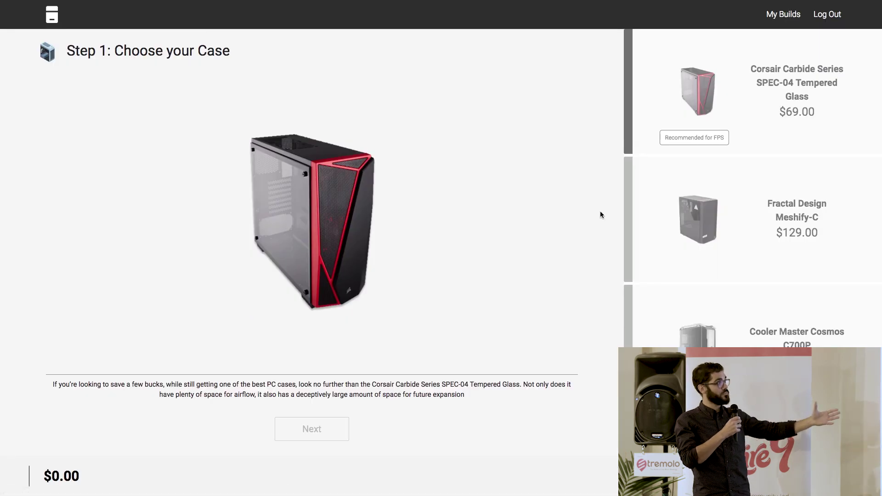
{"action": "left_click", "coordinate": [708, 107]}
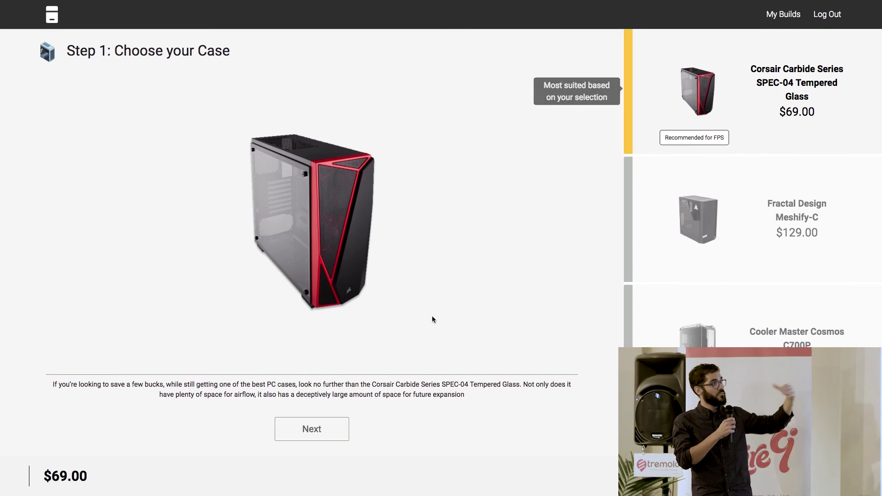
{"action": "left_click", "coordinate": [321, 430]}
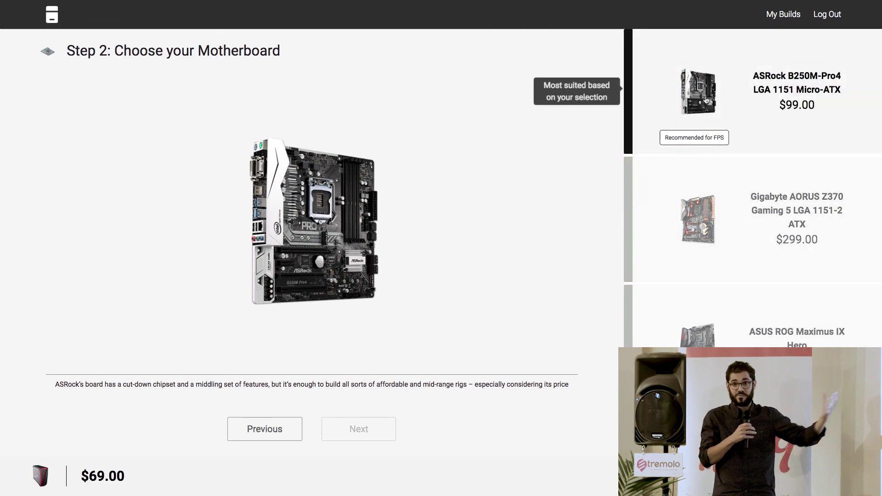
{"action": "left_click", "coordinate": [680, 92]}
{"action": "left_click", "coordinate": [358, 429]}
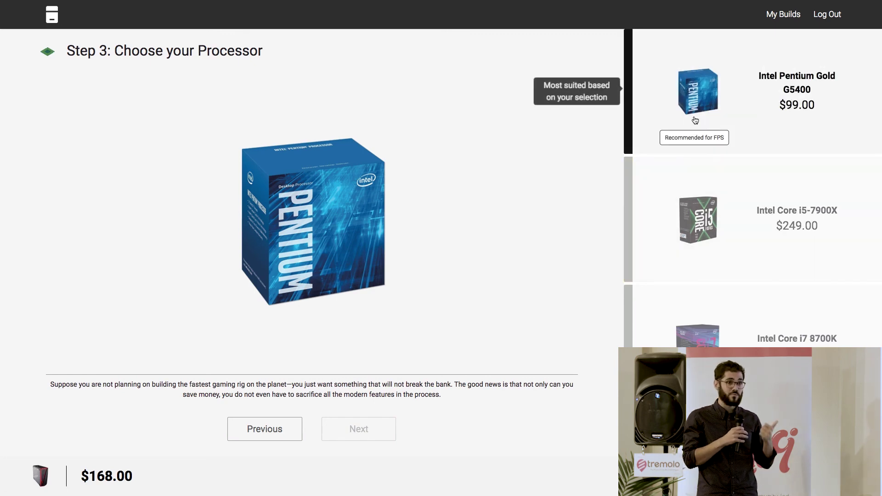
- Pick the Intel Pentium Gold G5400 and Corsair Vengeance 8GB memory, totalling $412
{"action": "left_click", "coordinate": [693, 95]}
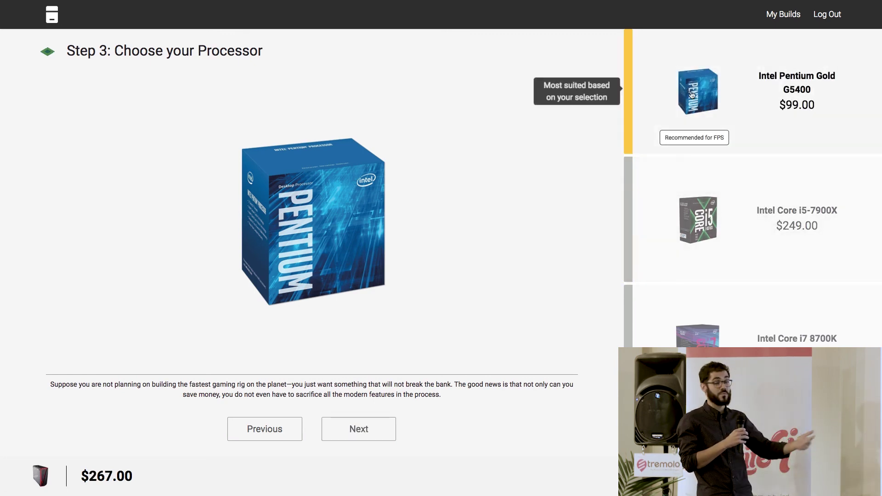
{"action": "left_click", "coordinate": [359, 429]}
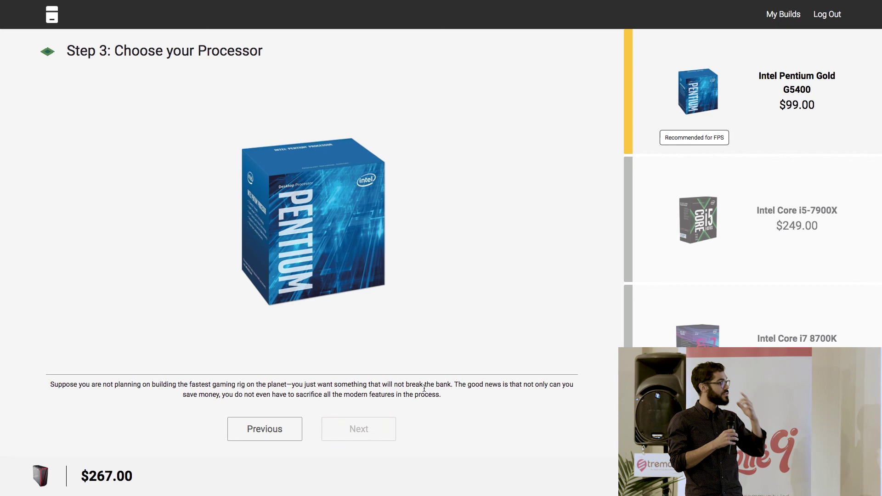
{"action": "left_click", "coordinate": [679, 188]}
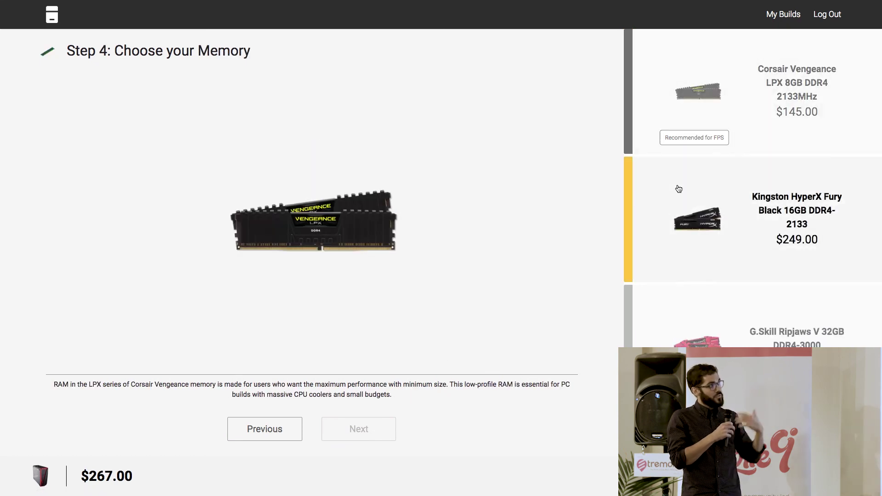
{"action": "left_click", "coordinate": [637, 98]}
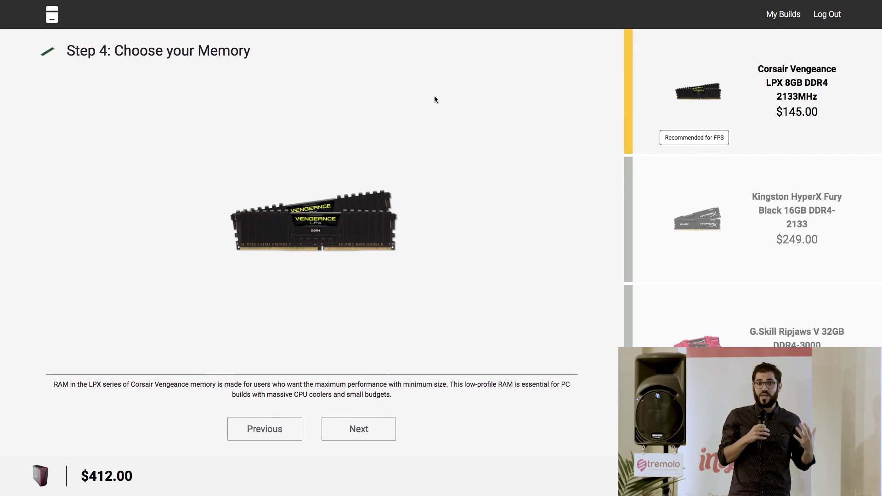
{"action": "left_click", "coordinate": [71, 23]}
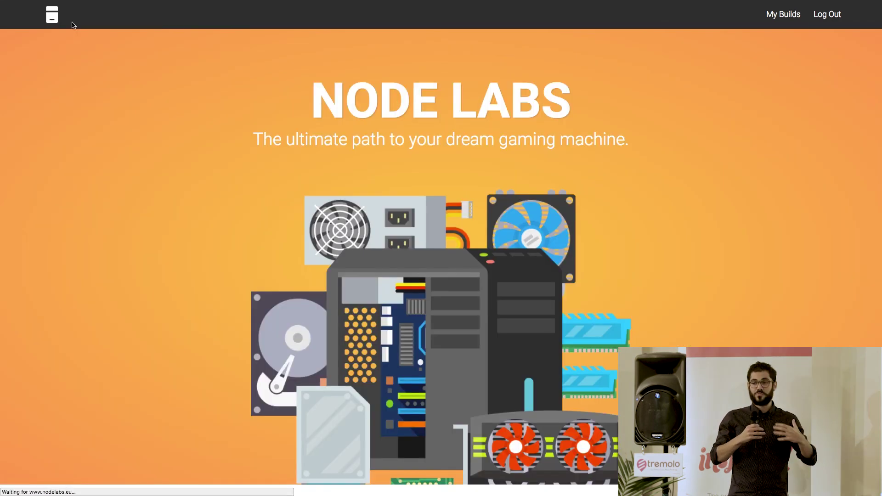